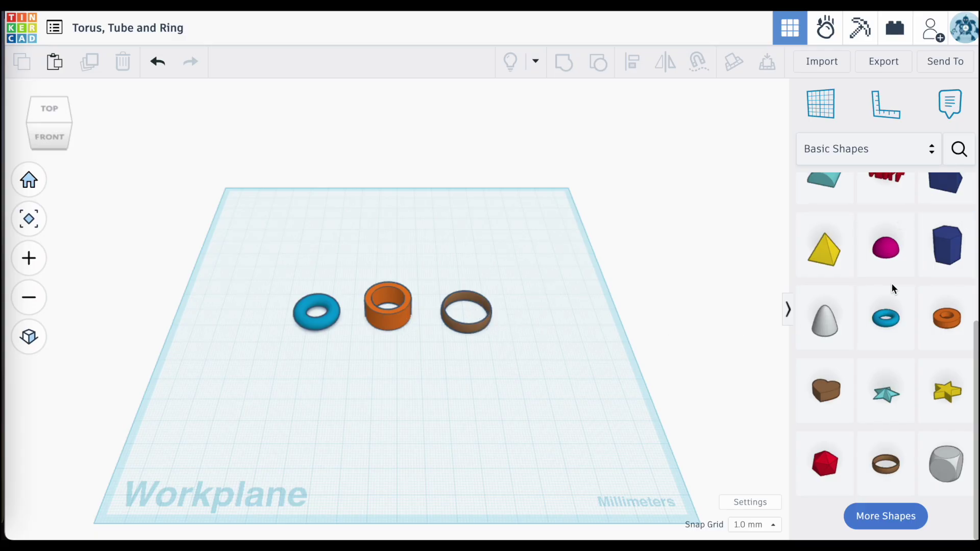
# - Examine the orange tube's length and width dimensions on the workplane, leaving both values as they are
pyautogui.scroll(1, 891, 288)
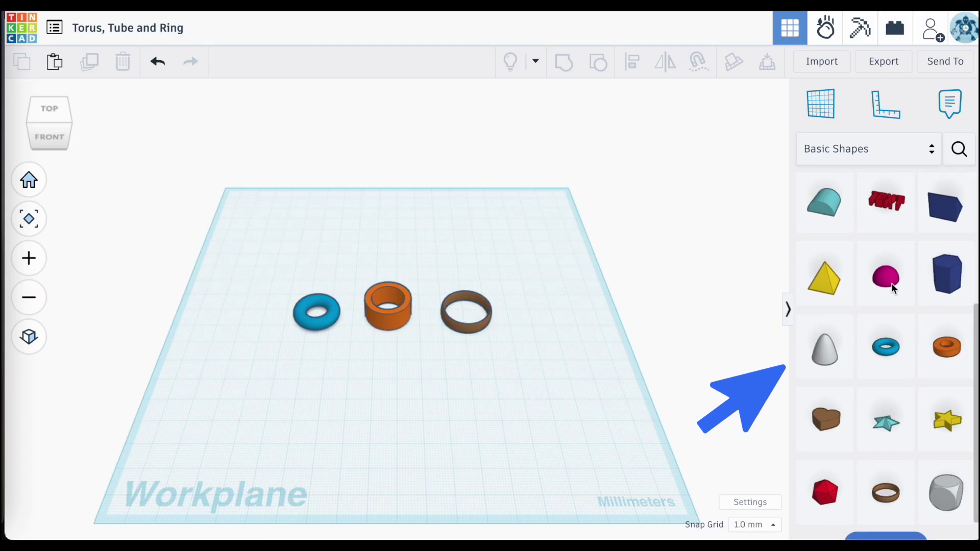
pyautogui.click(396, 321)
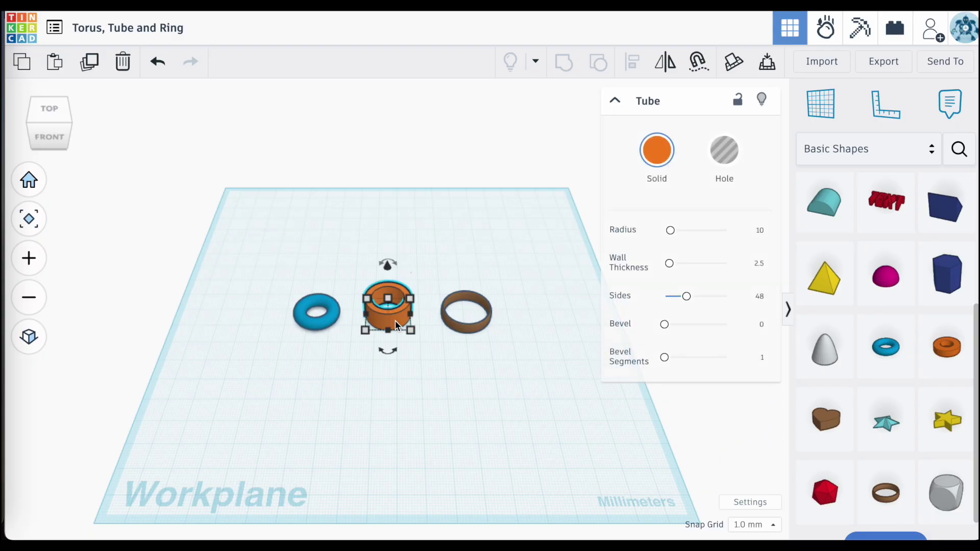
pyautogui.press('f')
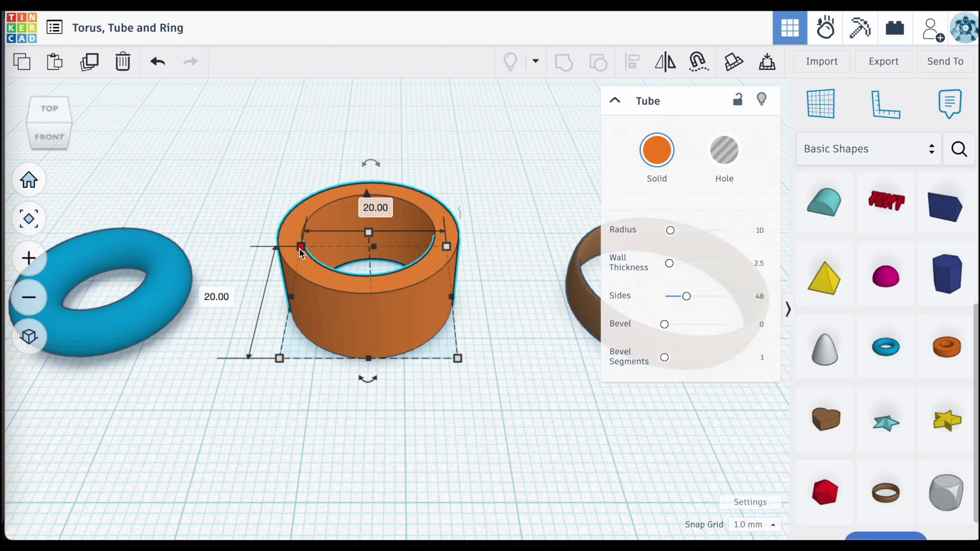
pyautogui.click(225, 295)
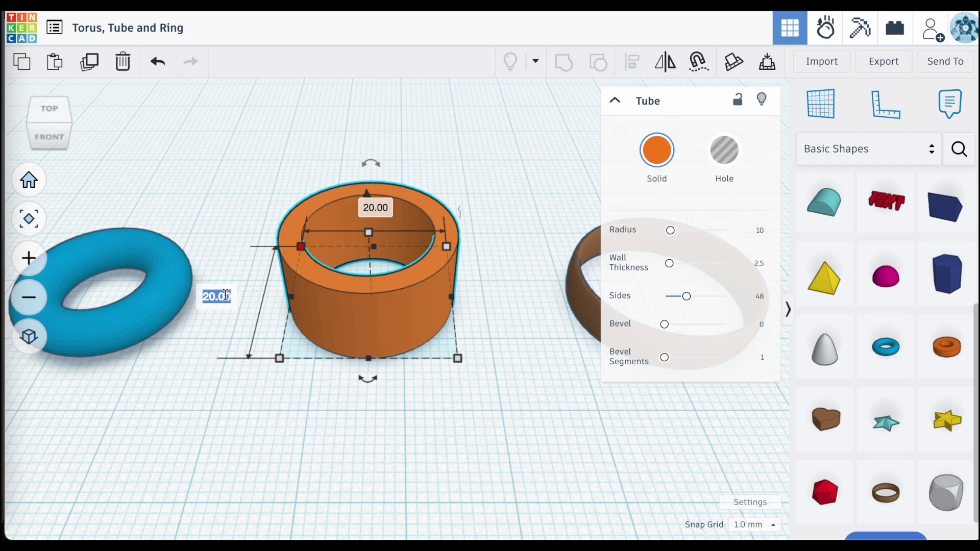
pyautogui.press('Return')
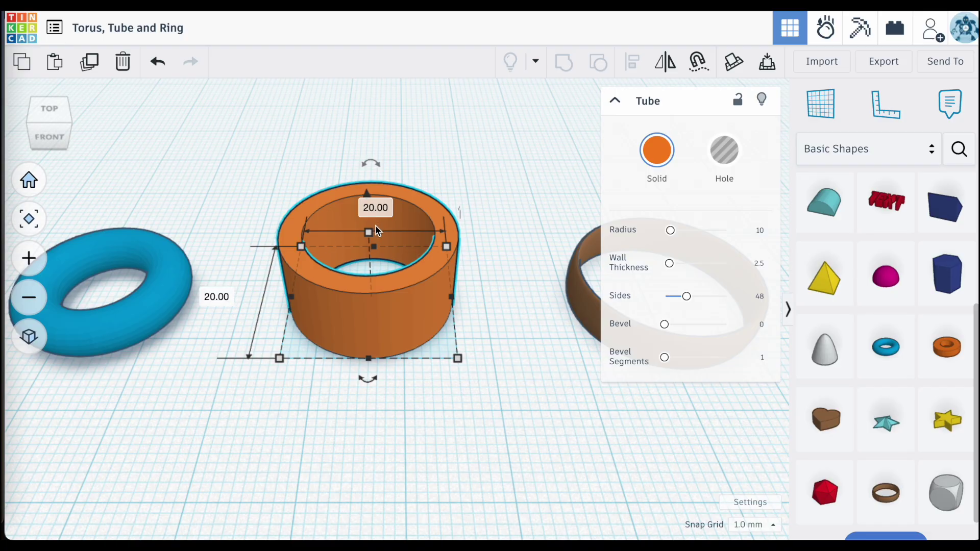
pyautogui.click(327, 445)
pyautogui.scroll(-3, 327, 444)
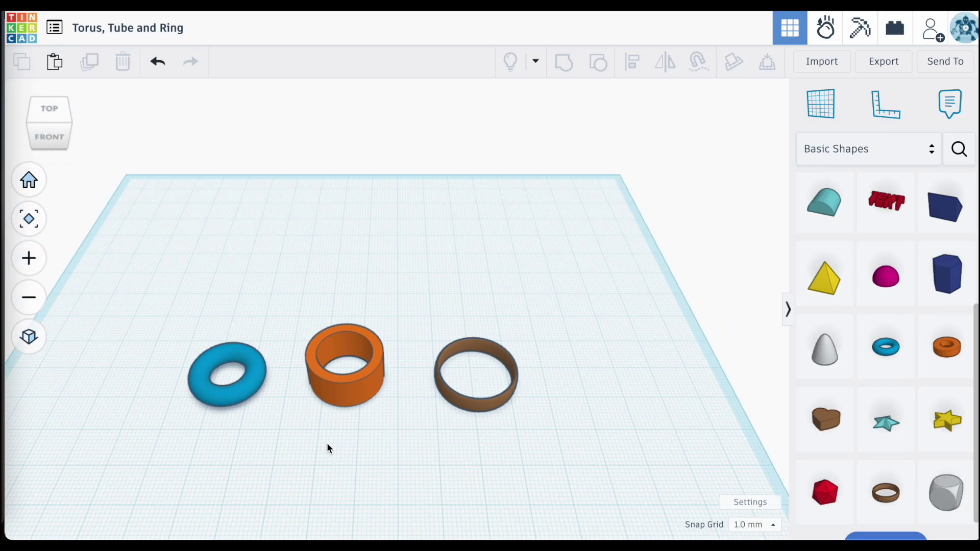
pyautogui.scroll(1, 326, 442)
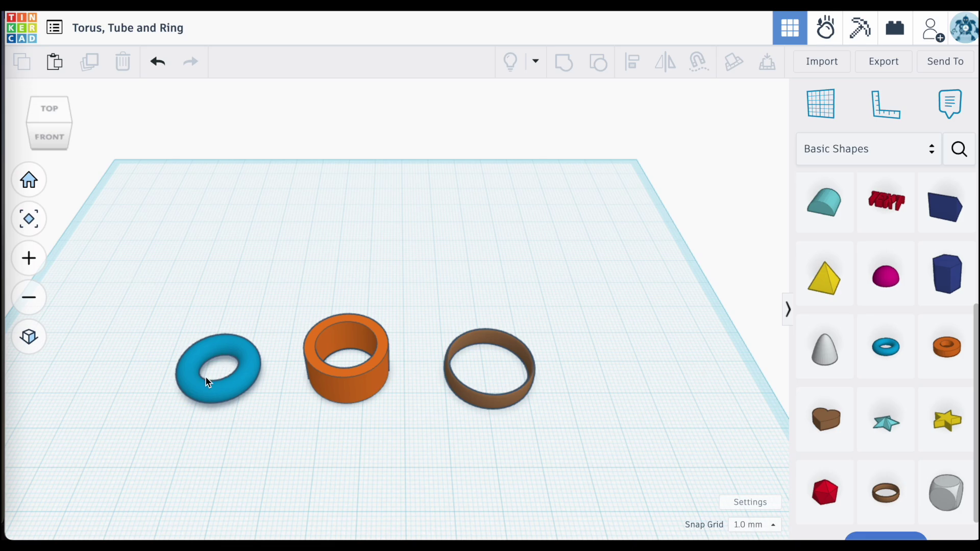
# - Compare the shape settings of the torus, the tube and the ring
pyautogui.click(218, 389)
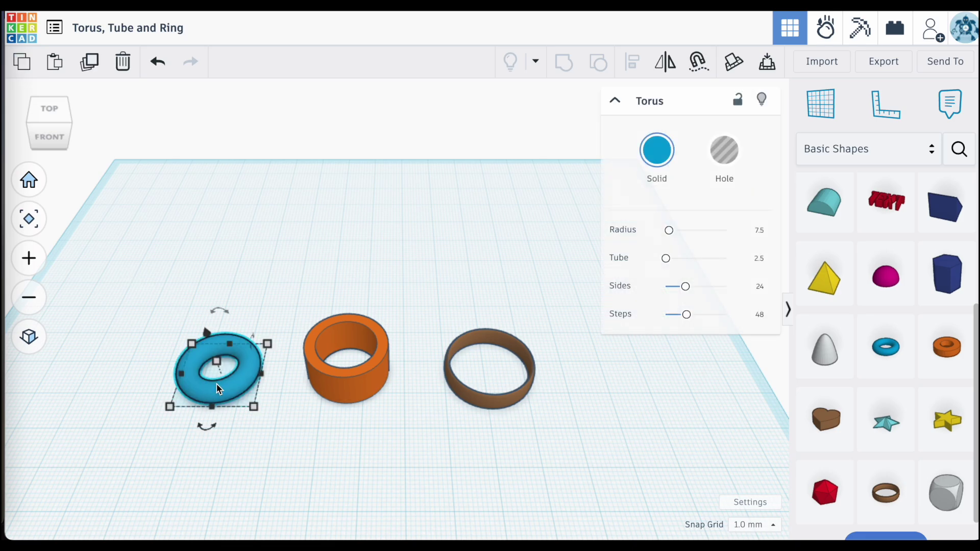
pyautogui.click(352, 392)
pyautogui.click(484, 401)
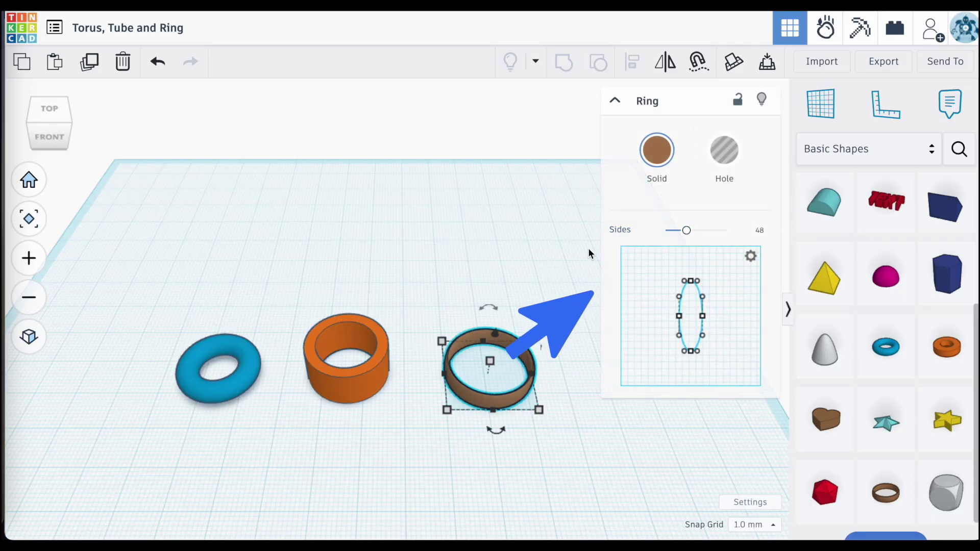
# - Examine the blue torus's footprint dimensions and height up close
pyautogui.click(245, 384)
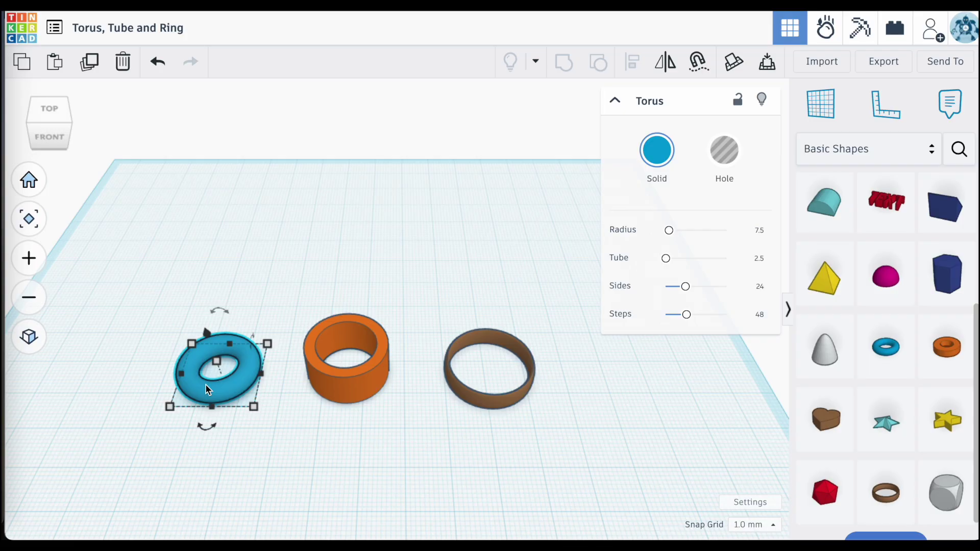
pyautogui.moveTo(252, 406)
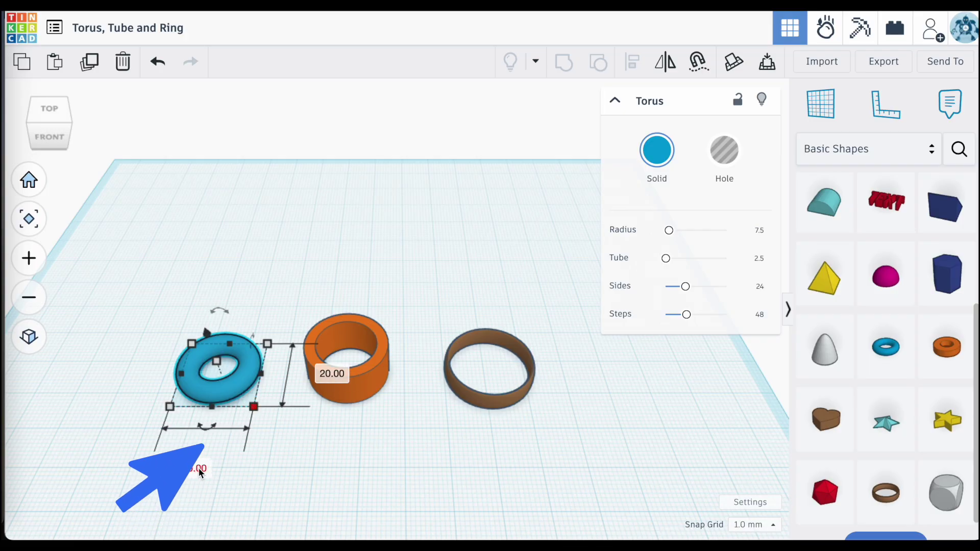
pyautogui.press('f')
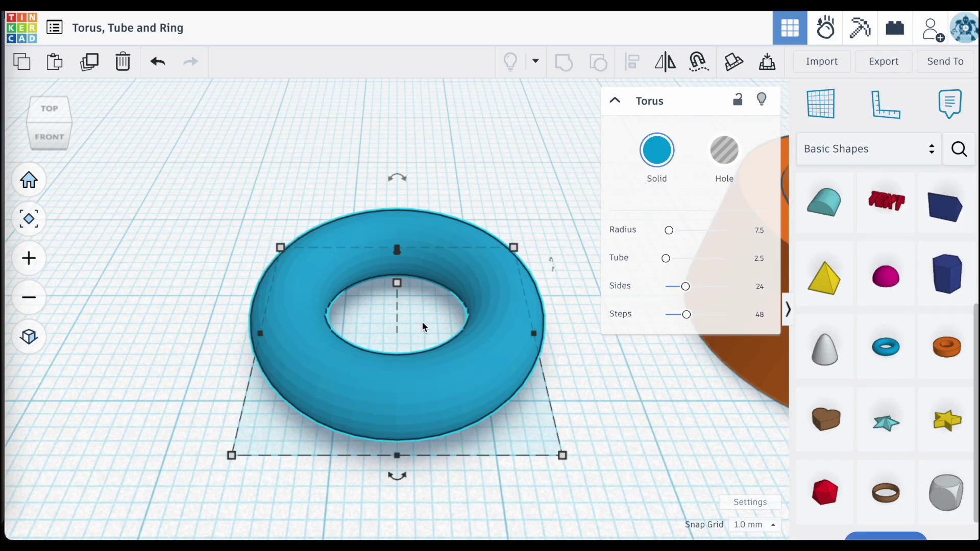
pyautogui.moveTo(397, 282)
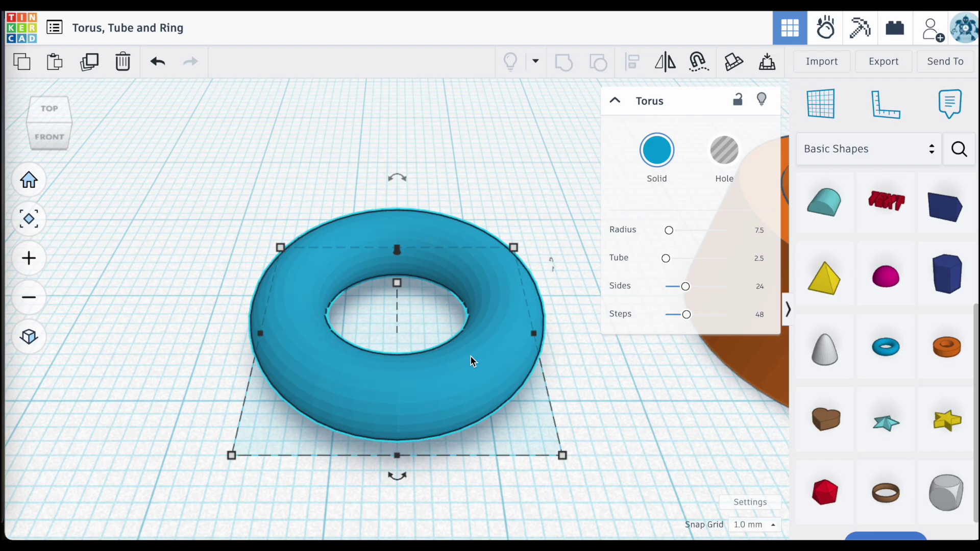
# - Try a torus radius of about 14.45, reset it to 7.5, and try a thicker torus tube
pyautogui.click(669, 230)
pyautogui.moveTo(668, 233); pyautogui.dragTo(673, 232)
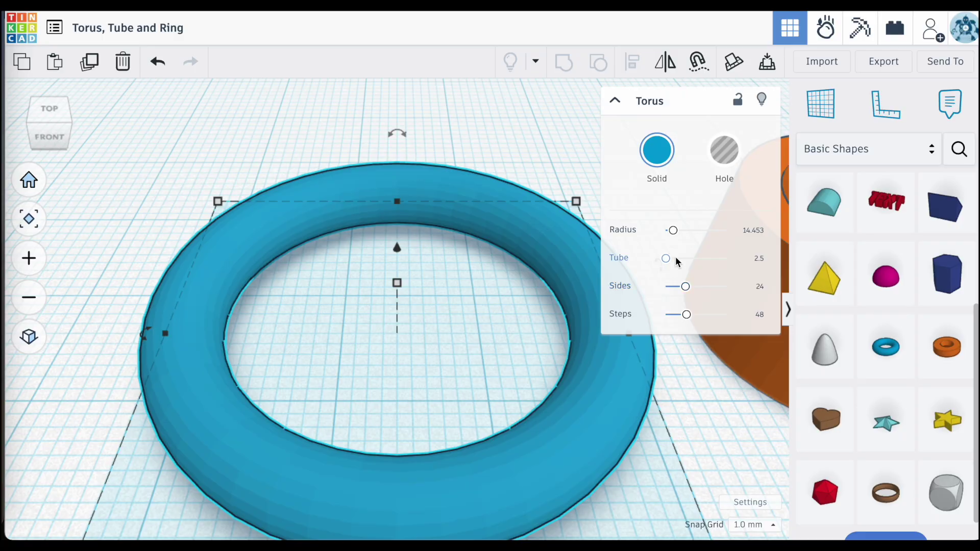
pyautogui.click(758, 232)
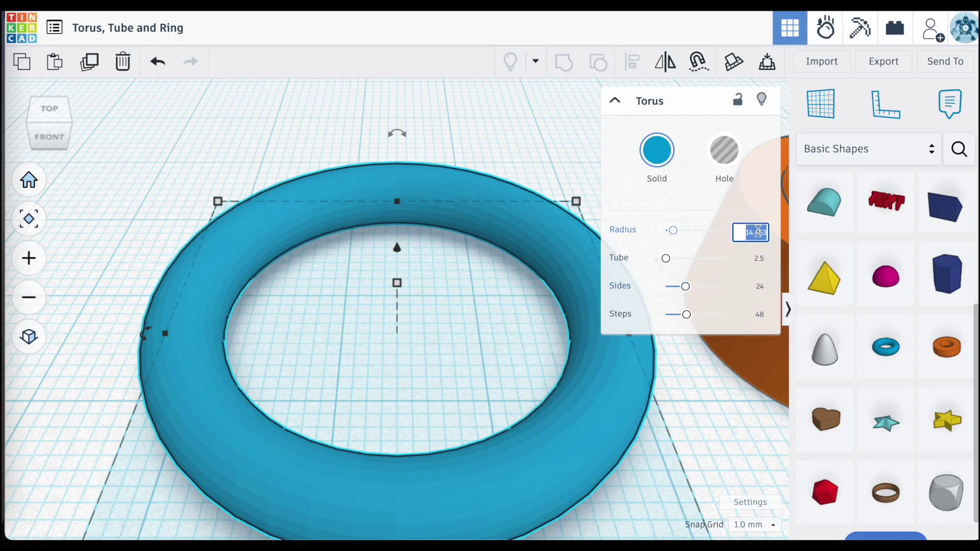
pyautogui.write('7.5')
pyautogui.press('Return')
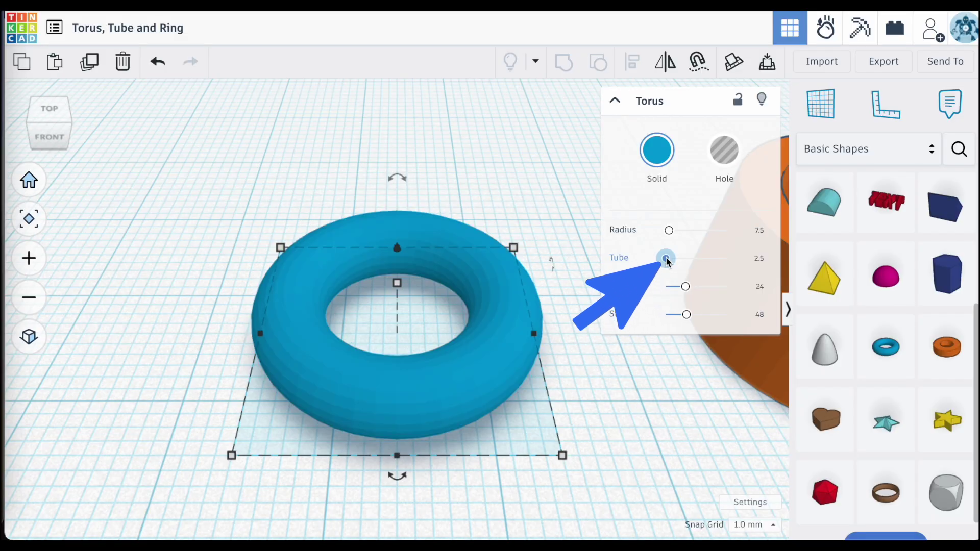
pyautogui.moveTo(666, 261); pyautogui.dragTo(668, 258)
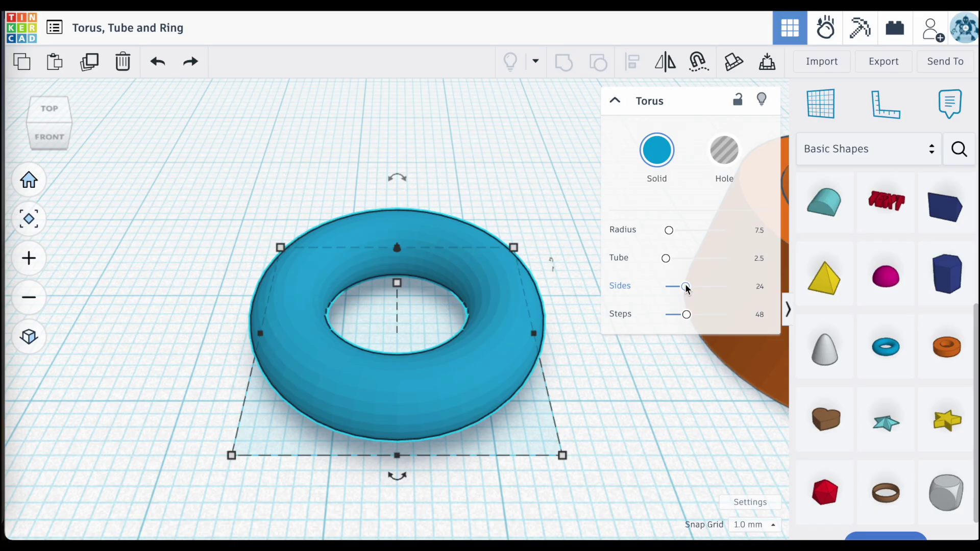
# - Compare the torus with 64 sides and with 8 sides, and leave Sides at 64
pyautogui.click(686, 287)
pyautogui.moveTo(686, 288); pyautogui.dragTo(738, 289)
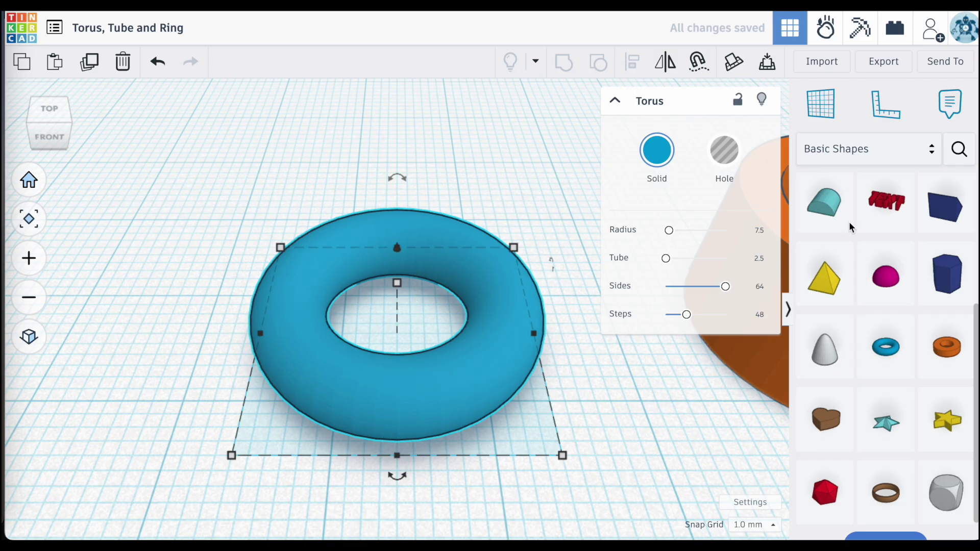
pyautogui.moveTo(726, 288); pyautogui.dragTo(671, 297)
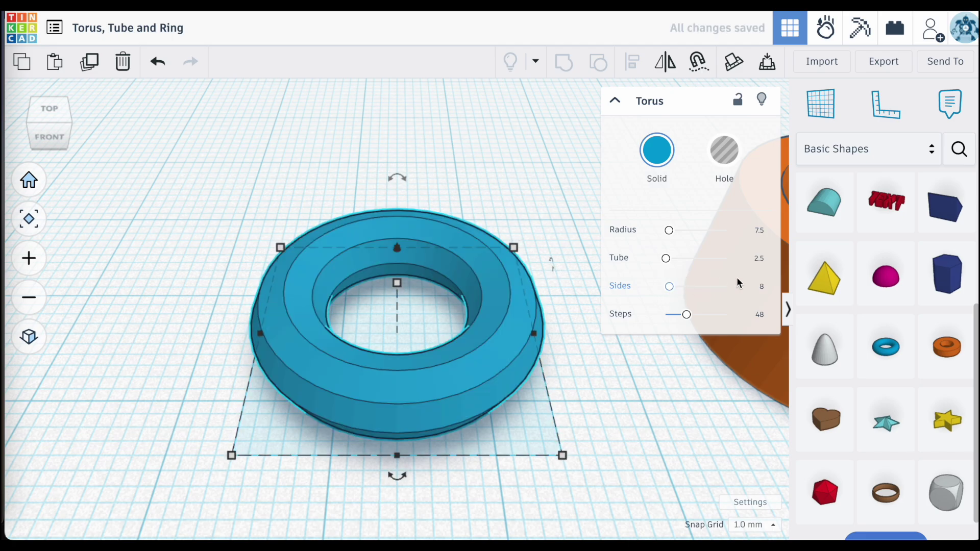
pyautogui.scroll(3, 428, 349)
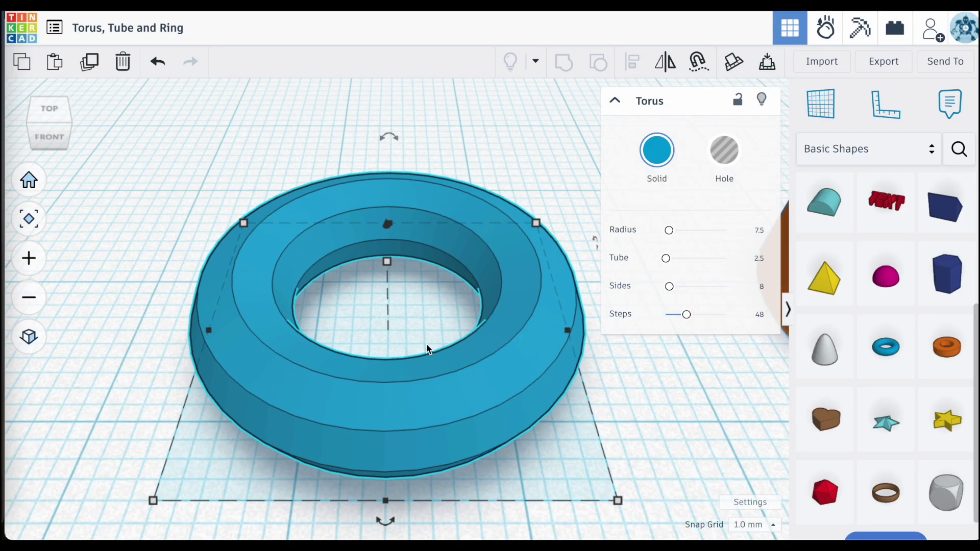
pyautogui.scroll(-3, 427, 349)
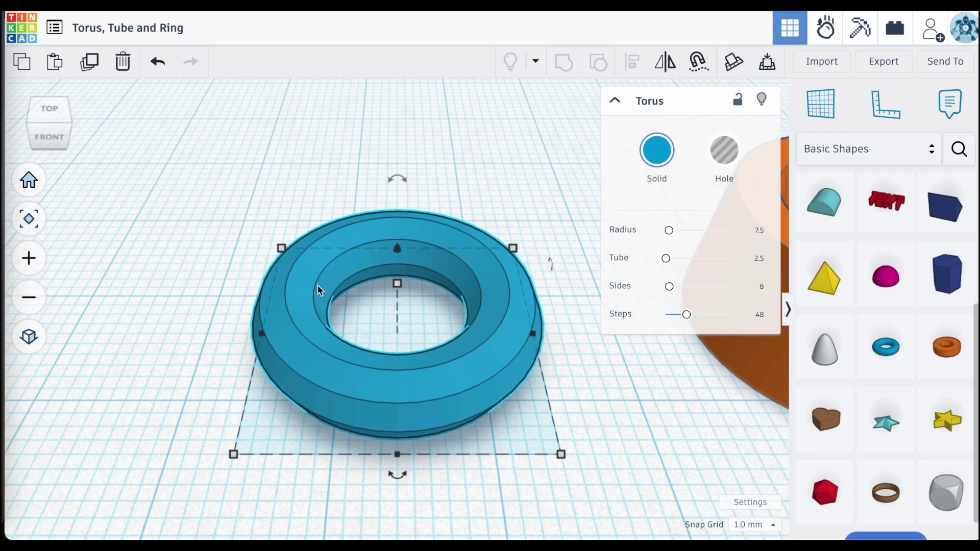
pyautogui.scroll(3, 342, 341)
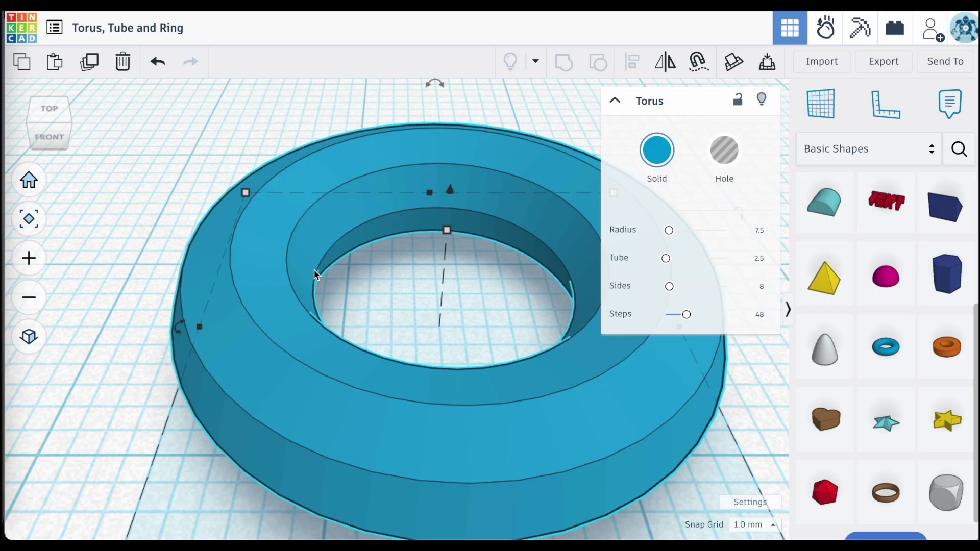
pyautogui.moveTo(669, 286); pyautogui.dragTo(741, 291)
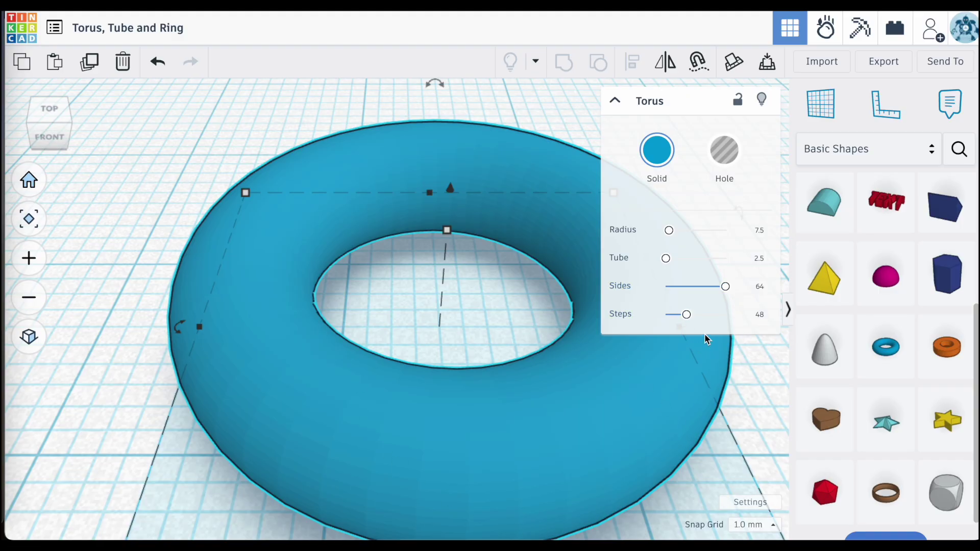
# - Reduce the torus's Steps to about 7 to see the segments, and raise Steps to 128
pyautogui.click(686, 315)
pyautogui.moveTo(686, 316); pyautogui.dragTo(663, 320)
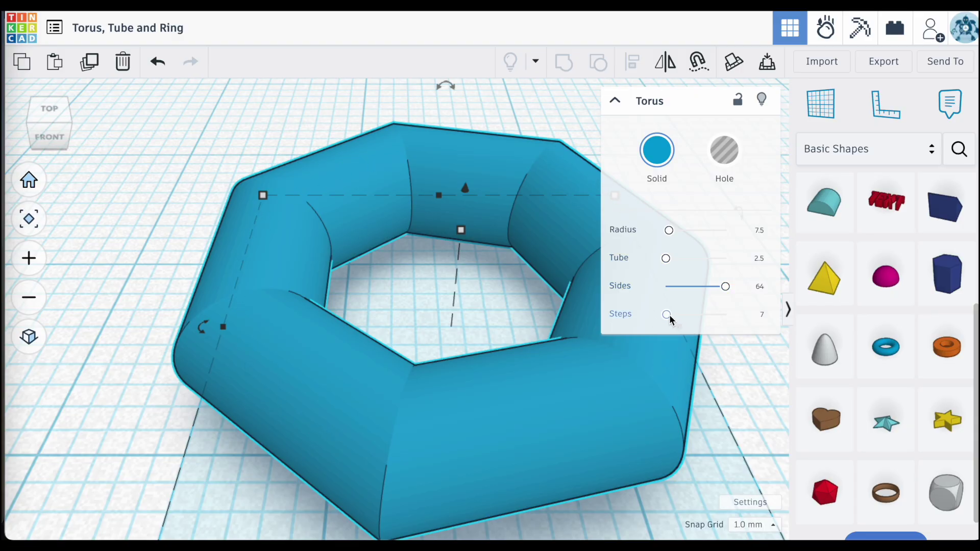
pyautogui.moveTo(669, 314); pyautogui.dragTo(739, 314)
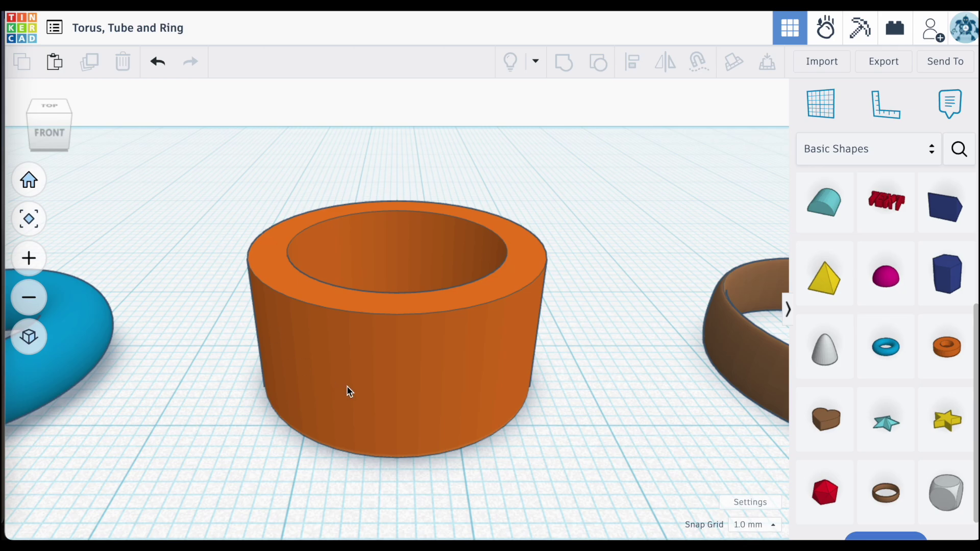
# - Examine the orange tube's height and footprint dimensions
pyautogui.click(437, 363)
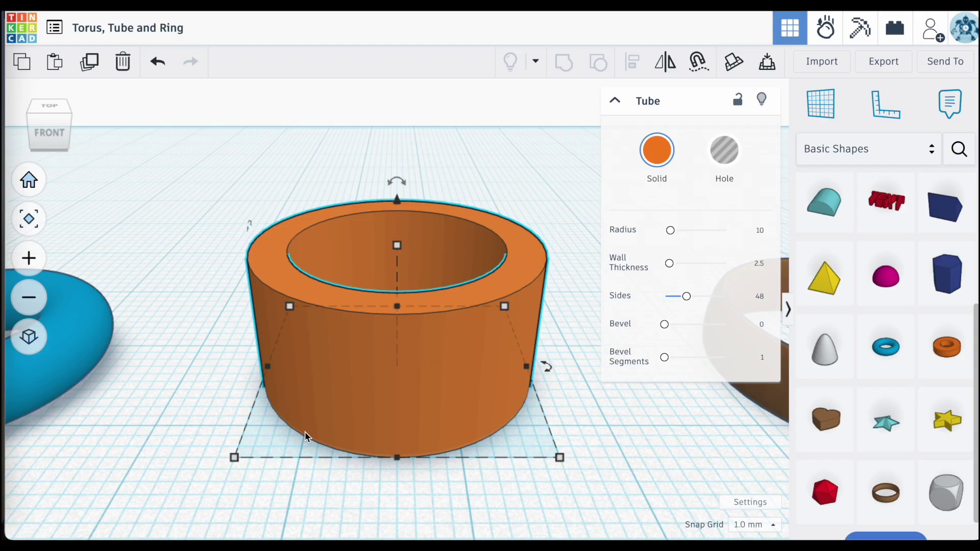
pyautogui.moveTo(397, 245)
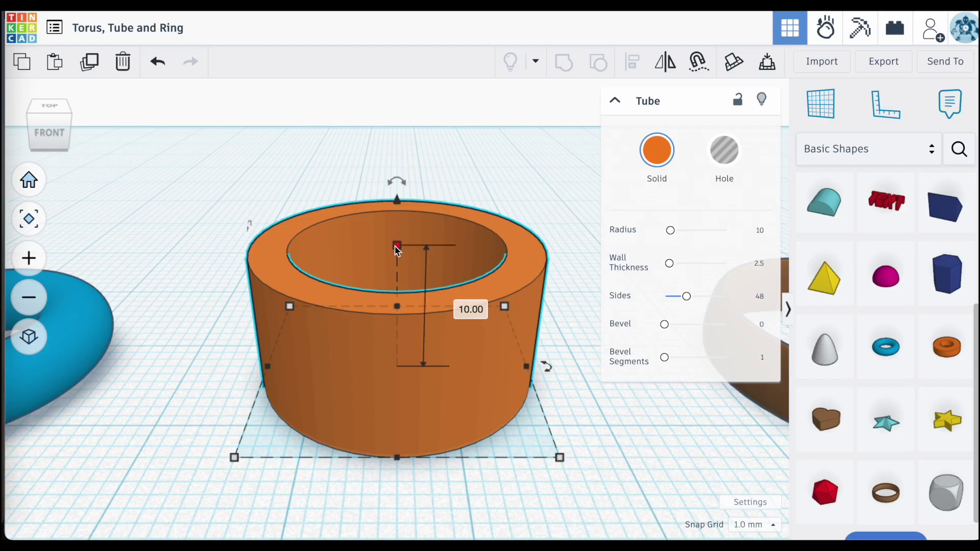
pyautogui.moveTo(234, 457)
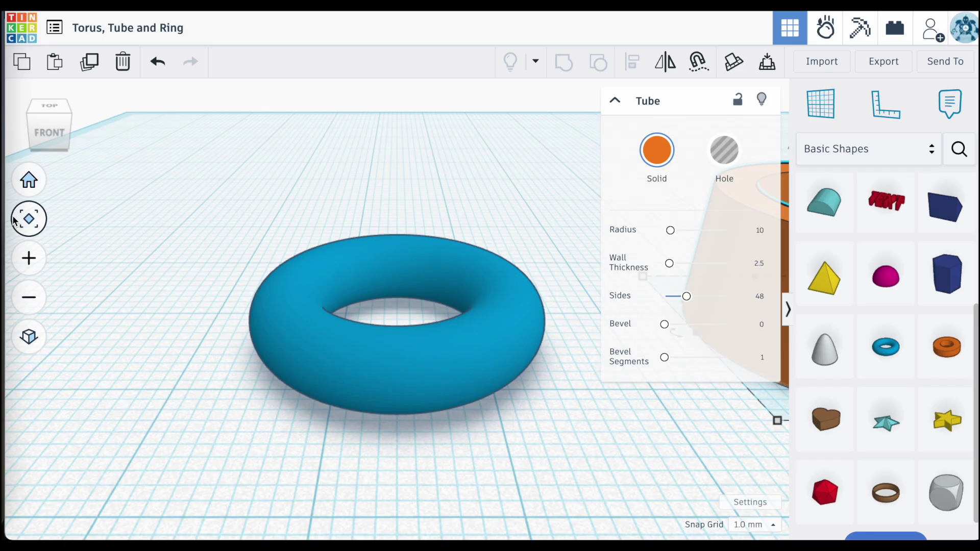
pyautogui.click(29, 219)
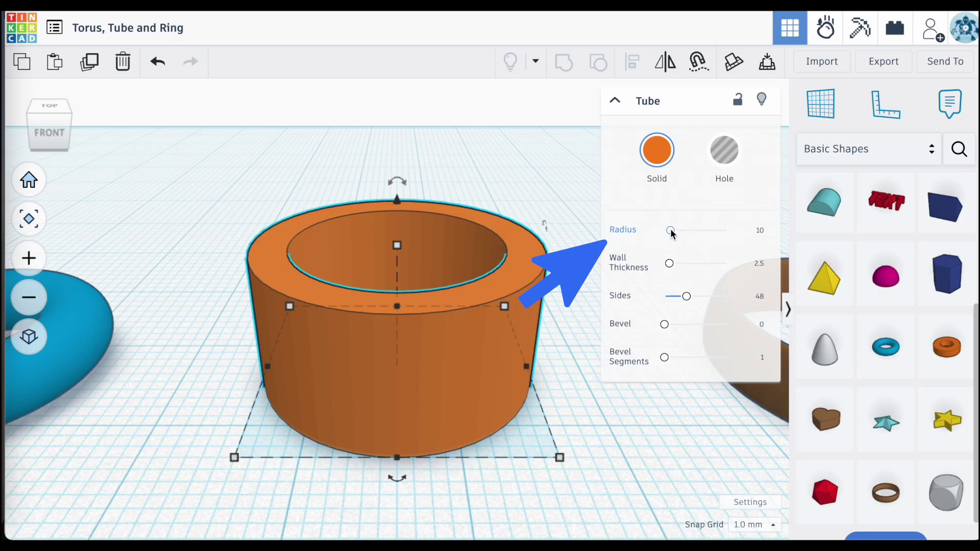
# - Try a larger radius on the orange tube and inspect its wall up close
pyautogui.moveTo(670, 230); pyautogui.dragTo(677, 232)
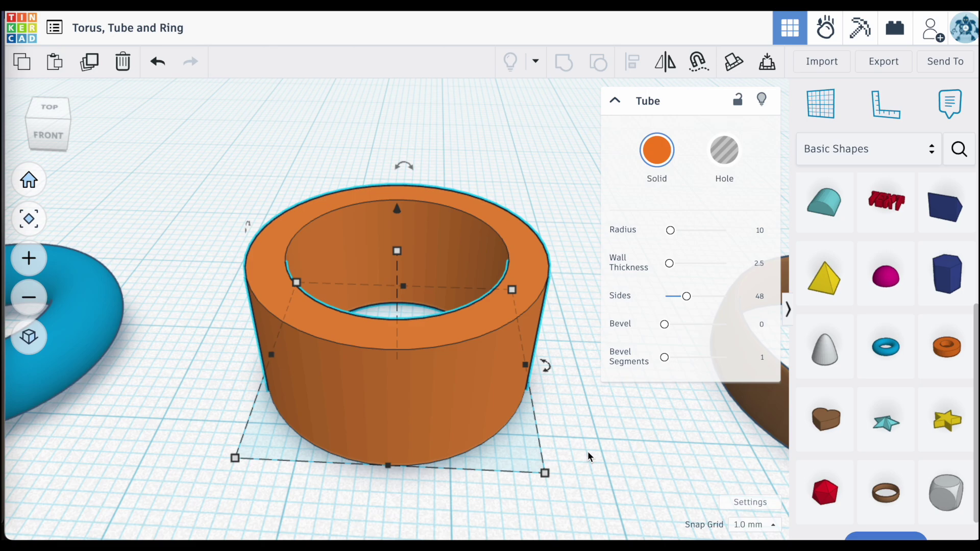
pyautogui.click(553, 223)
pyautogui.scroll(5, 553, 224)
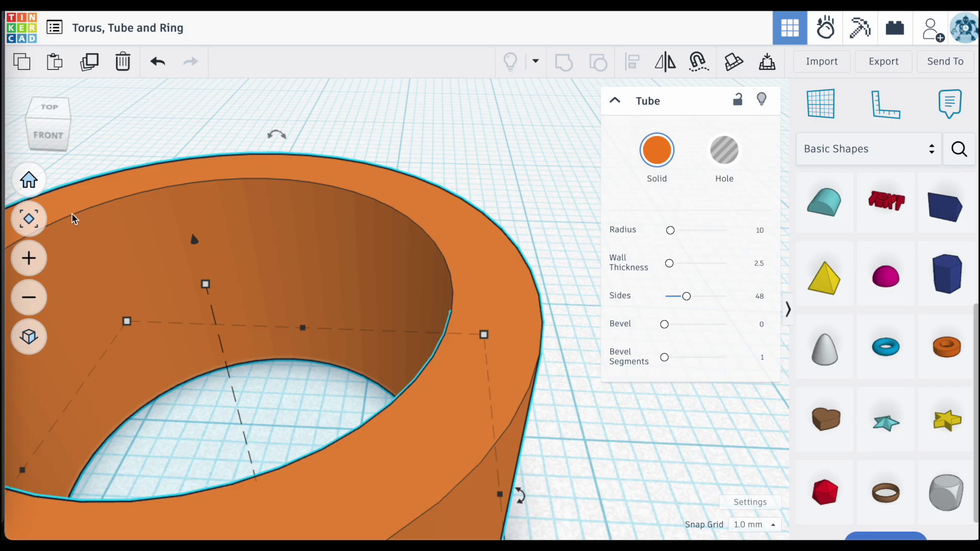
# - Increase the orange tube's wall thickness to about 4.74
pyautogui.click(33, 219)
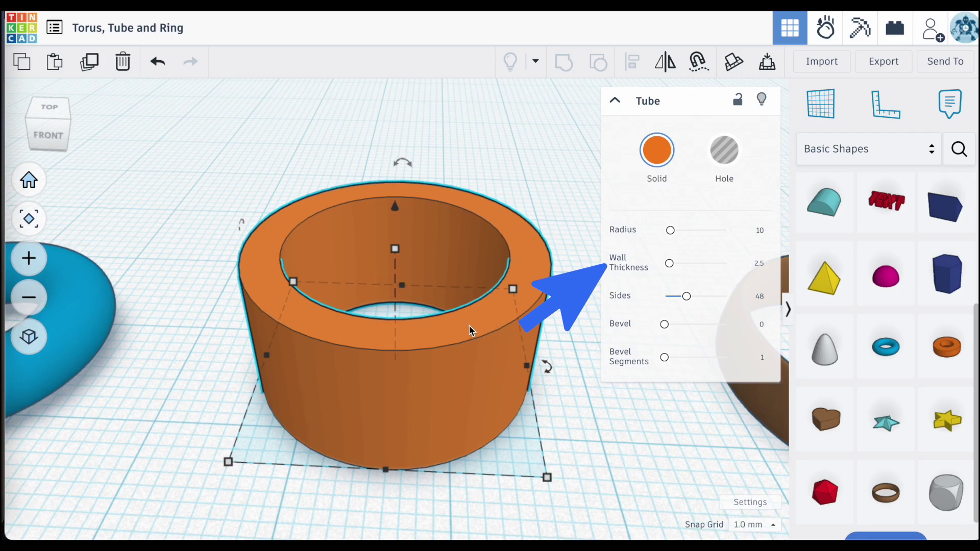
pyautogui.click(669, 264)
pyautogui.moveTo(670, 267); pyautogui.dragTo(674, 265)
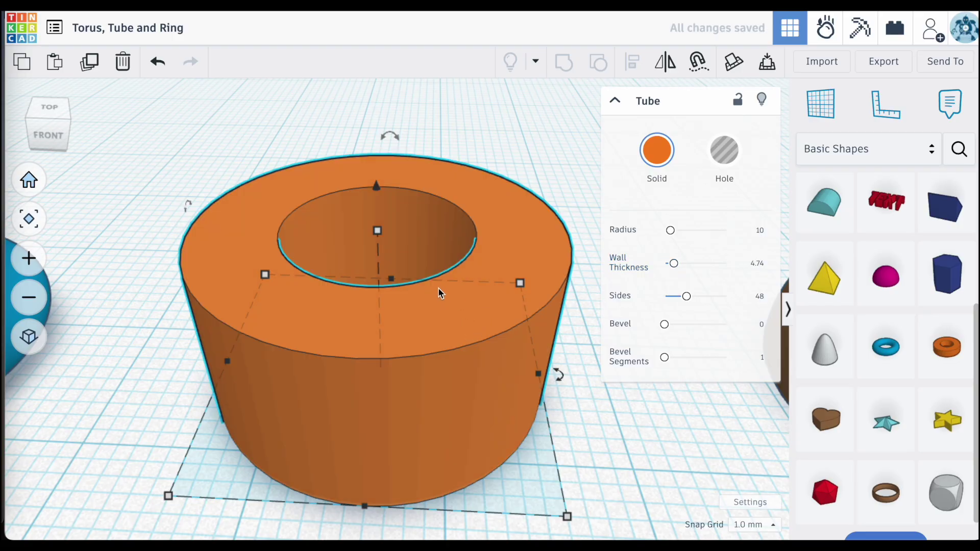
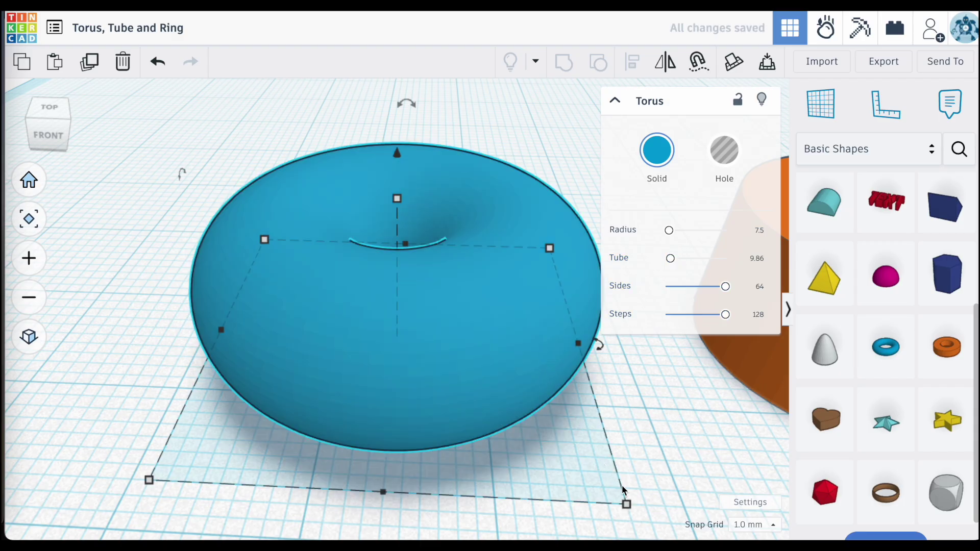
# - Display the blue torus's length and width dimensions
pyautogui.click(625, 502)
pyautogui.scroll(-3, 589, 456)
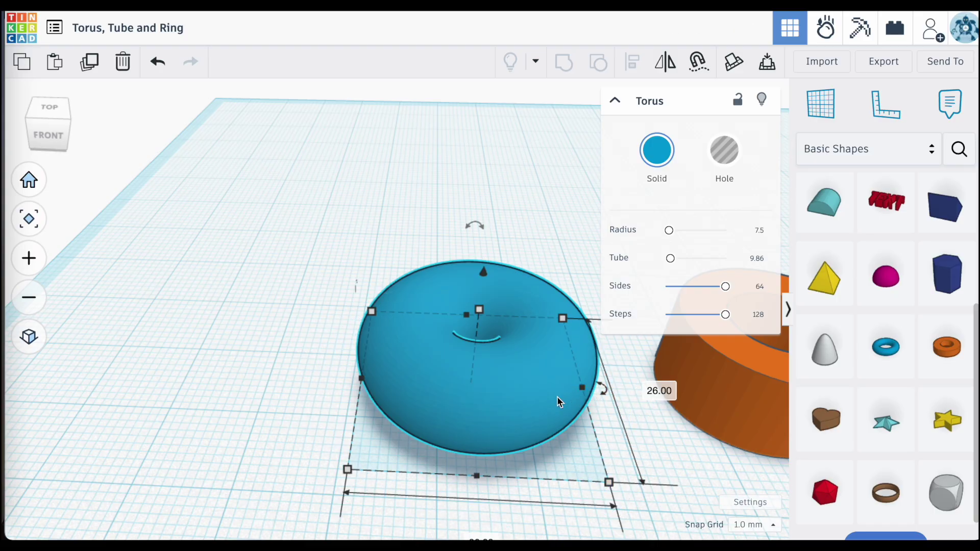
# - Inspect the blue torus's footprint dimensions and its centre dimple up close
pyautogui.moveTo(610, 483)
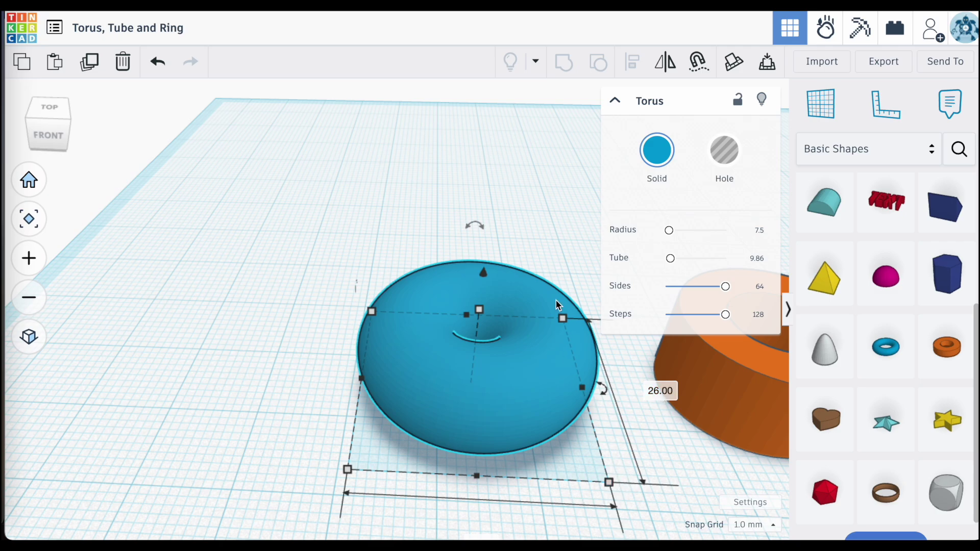
pyautogui.scroll(5, 557, 305)
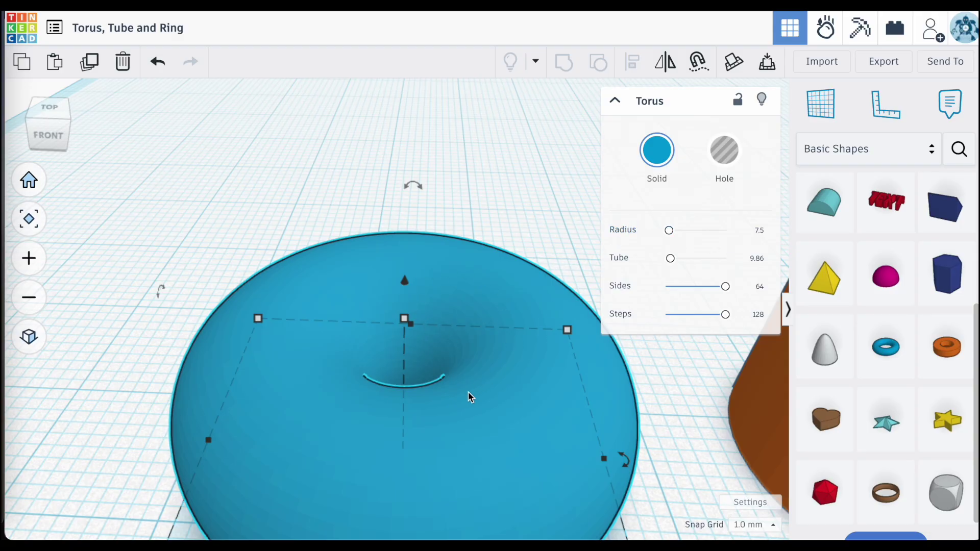
# - Try 7 sides on the orange tube and settle on 37 sides
pyautogui.click(748, 424)
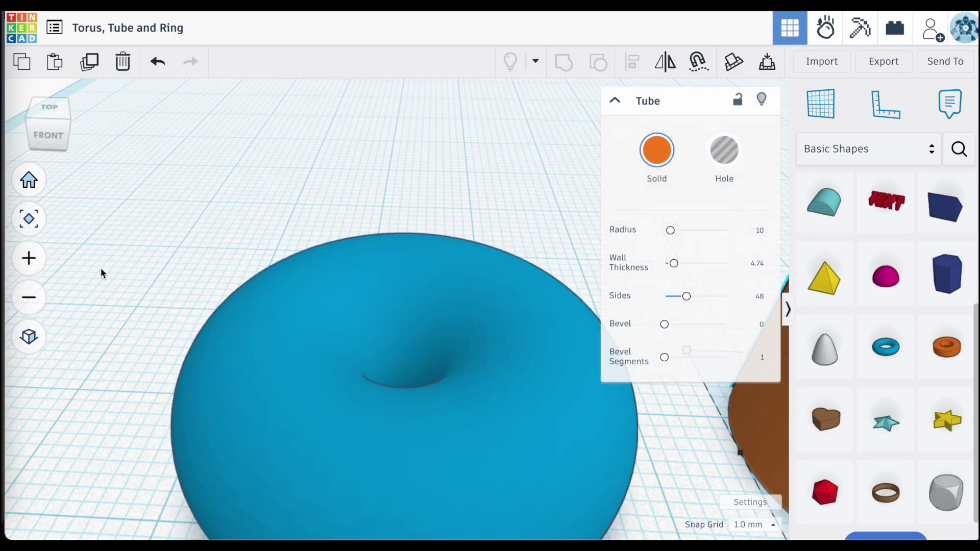
pyautogui.click(28, 218)
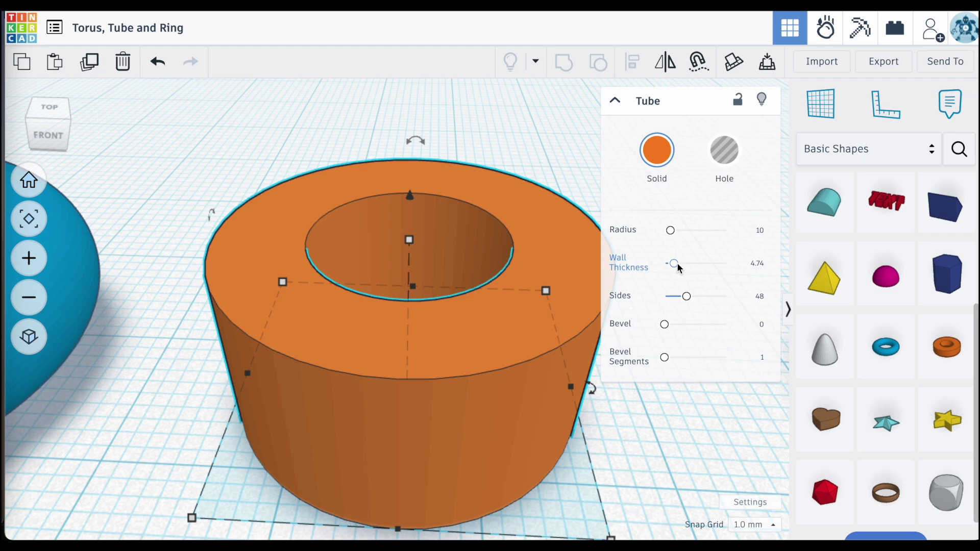
pyautogui.click(89, 259)
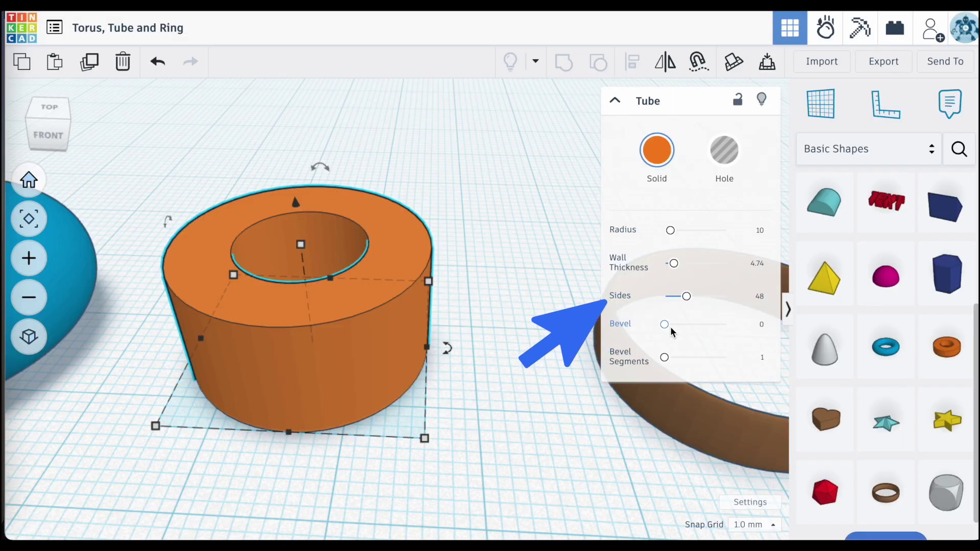
pyautogui.moveTo(686, 299)
pyautogui.mouseDown()
pyautogui.moveTo(729, 298)
pyautogui.moveTo(670, 308)
pyautogui.mouseUp()
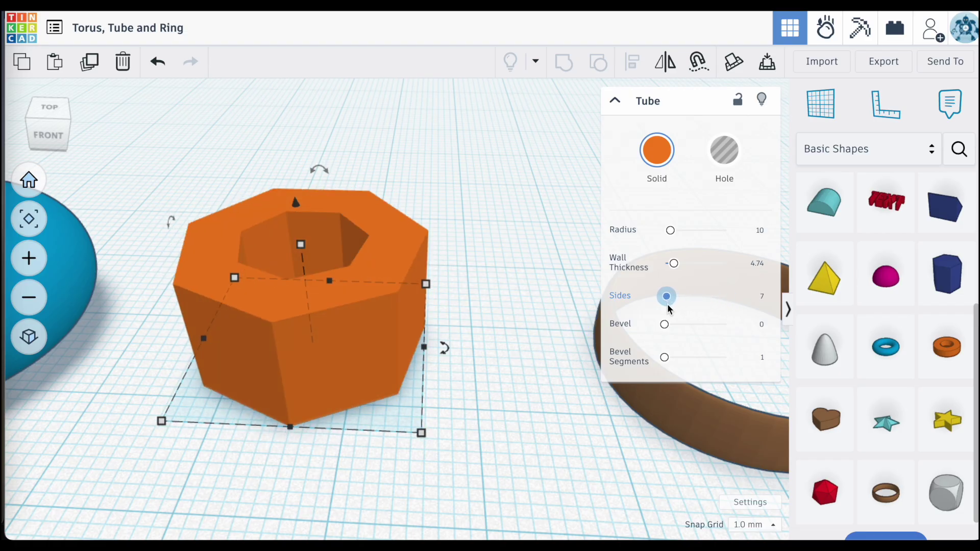
pyautogui.moveTo(668, 306); pyautogui.dragTo(686, 306)
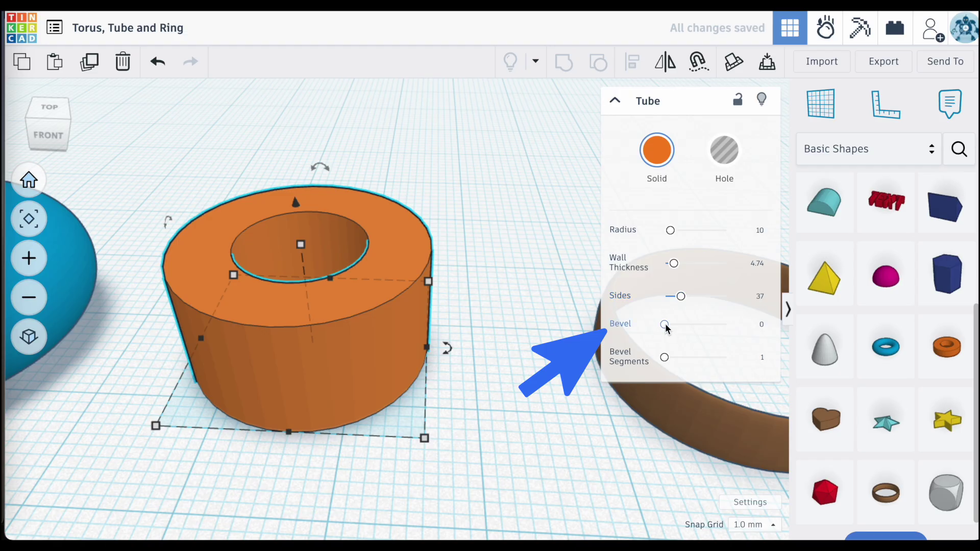
# - Bevel the orange tube's edges by about 4.22 and smooth the bevel with 10 bevel segments
pyautogui.moveTo(664, 325)
pyautogui.mouseDown()
pyautogui.moveTo(682, 327)
pyautogui.moveTo(664, 325)
pyautogui.mouseUp()
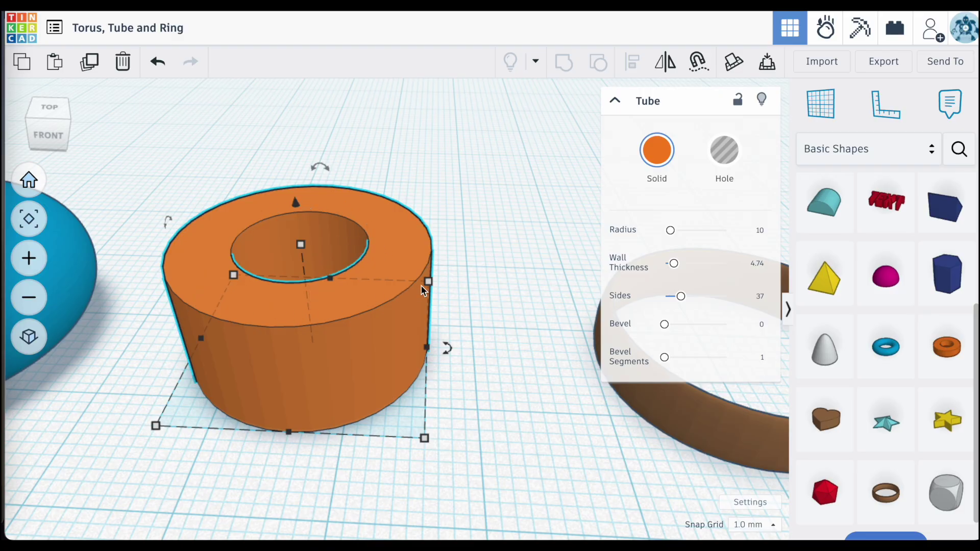
pyautogui.moveTo(666, 325); pyautogui.dragTo(685, 329)
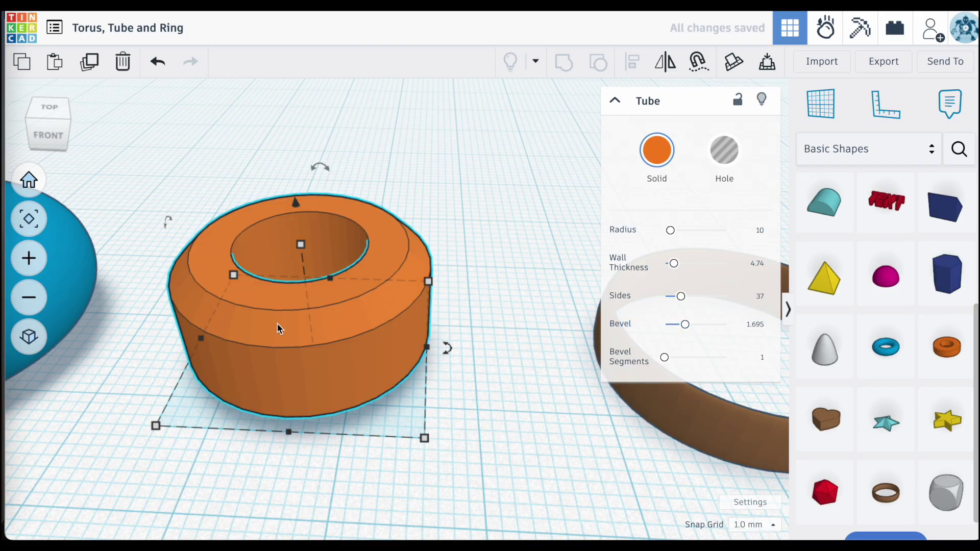
pyautogui.moveTo(279, 329); pyautogui.dragTo(362, 306, button='right')
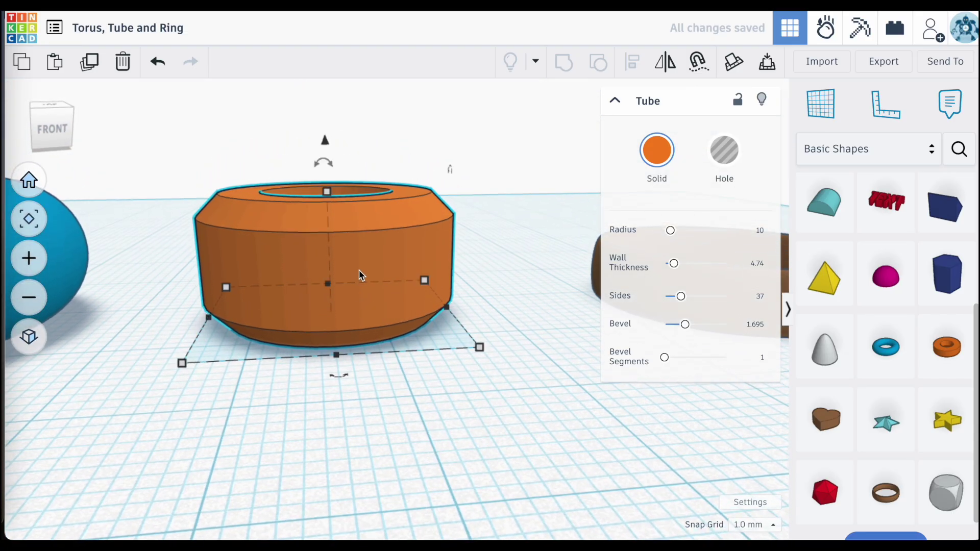
pyautogui.moveTo(687, 326); pyautogui.dragTo(716, 325)
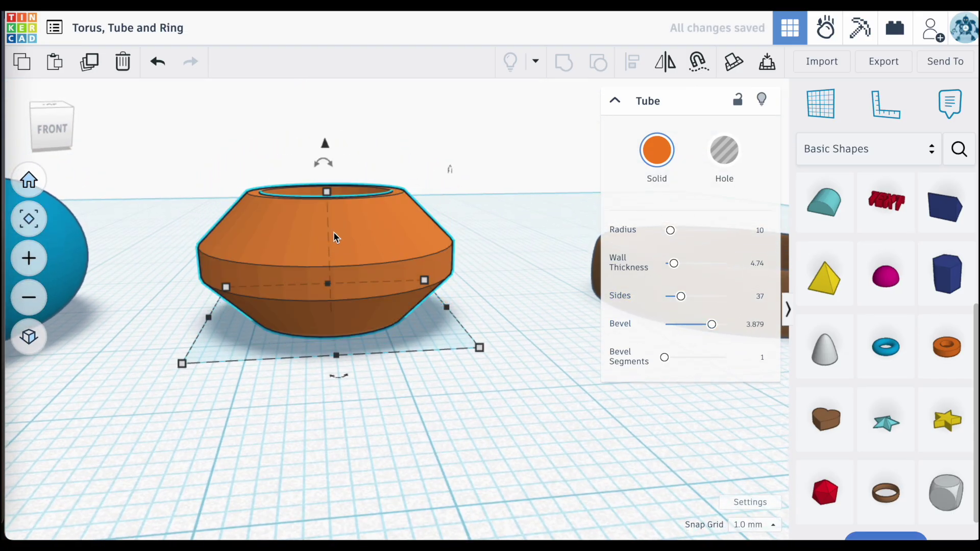
pyautogui.press('f')
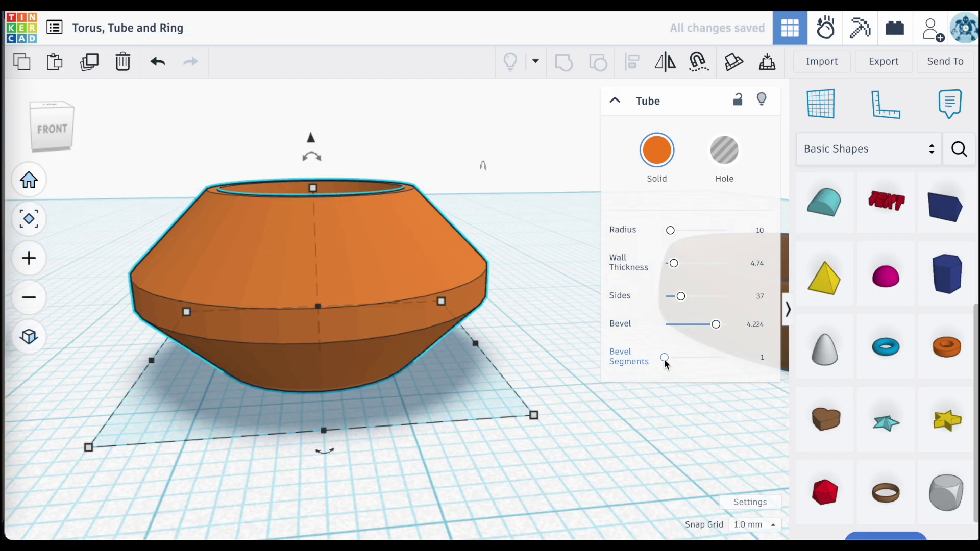
pyautogui.moveTo(664, 360)
pyautogui.mouseDown()
pyautogui.moveTo(723, 359)
pyautogui.moveTo(663, 366)
pyautogui.moveTo(670, 358)
pyautogui.moveTo(736, 369)
pyautogui.mouseUp()
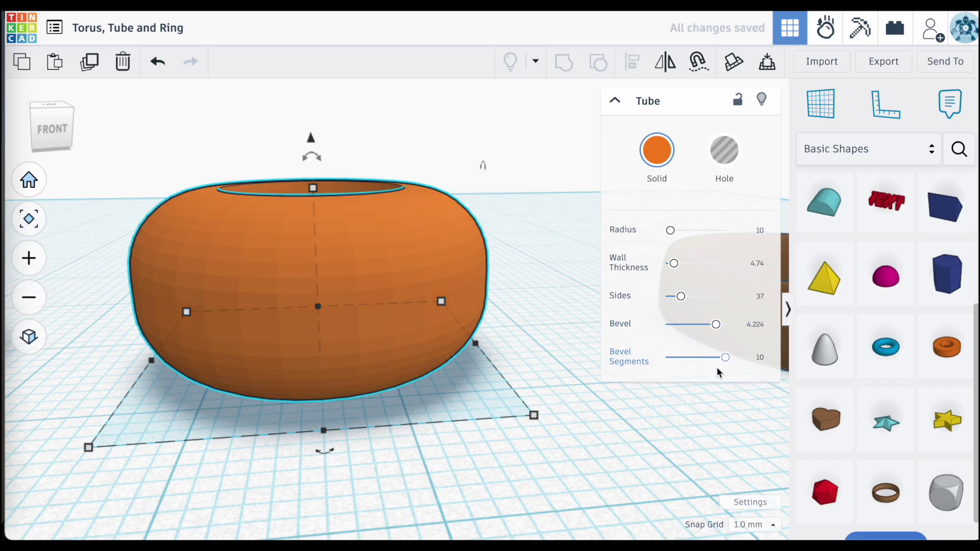
# - Reshape the brown ring's cross-section by moving the profile's outer point outward and its upper and lower points upward
pyautogui.scroll(-5, 584, 310)
pyautogui.click(585, 310)
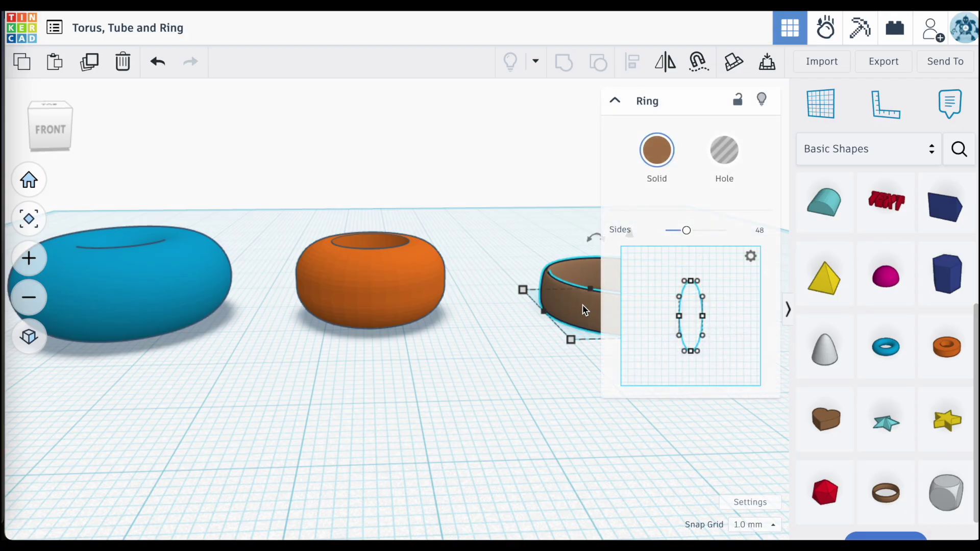
pyautogui.click(29, 220)
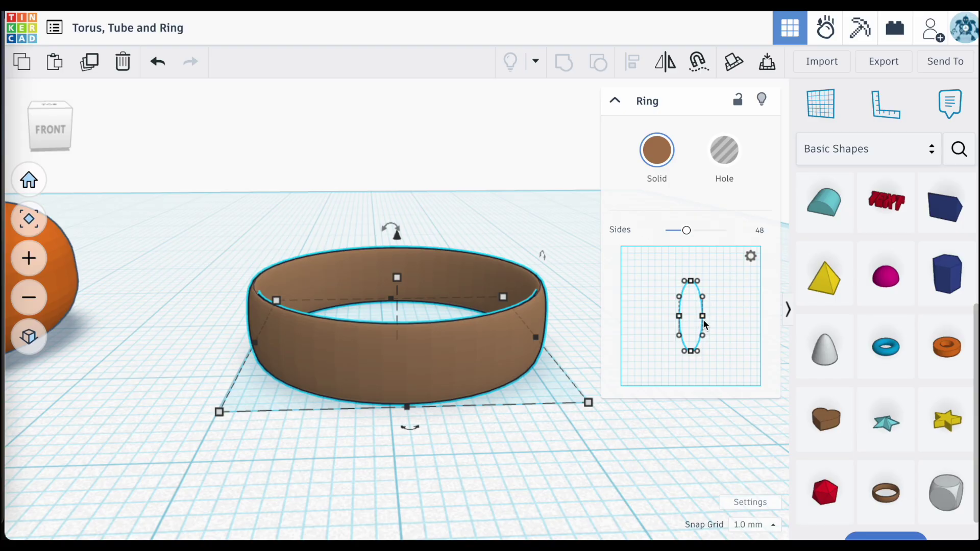
pyautogui.moveTo(703, 316); pyautogui.dragTo(735, 316)
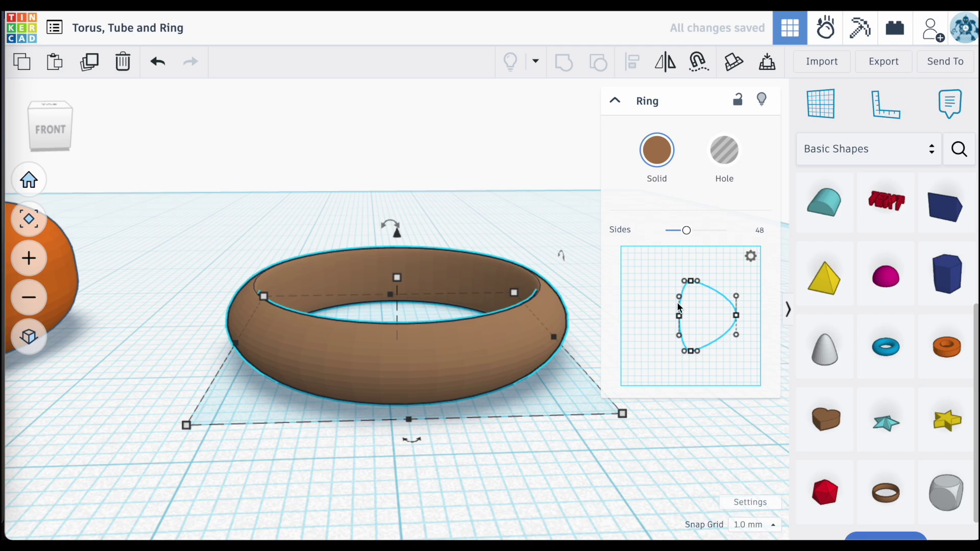
pyautogui.moveTo(694, 282); pyautogui.dragTo(697, 256)
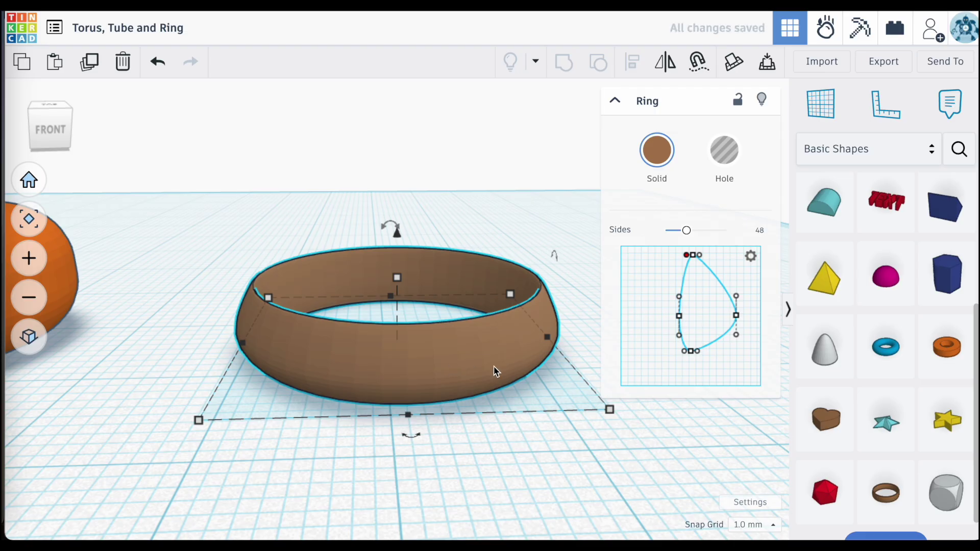
pyautogui.moveTo(691, 350); pyautogui.dragTo(678, 321)
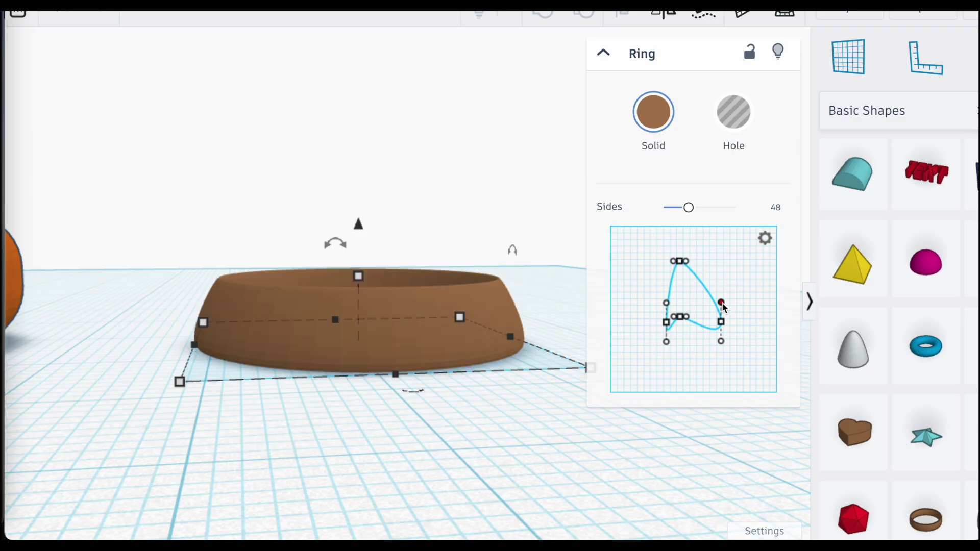
# - Round the brown ring's profile by adjusting the curve handles at its points, and check the resulting ring beside the other shapes
pyautogui.moveTo(722, 305); pyautogui.dragTo(735, 248)
pyautogui.moveTo(742, 270); pyautogui.dragTo(736, 258)
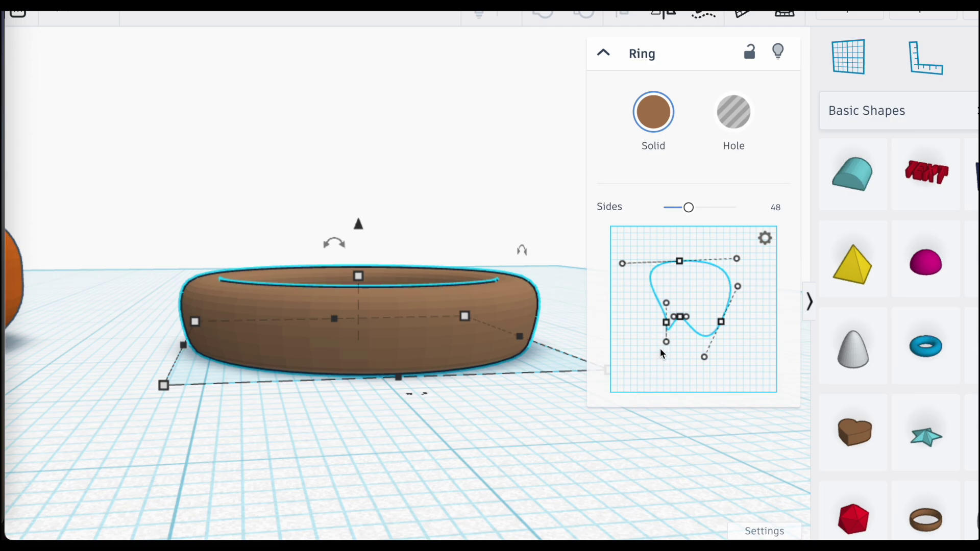
pyautogui.click(520, 390)
pyautogui.scroll(-2, 520, 389)
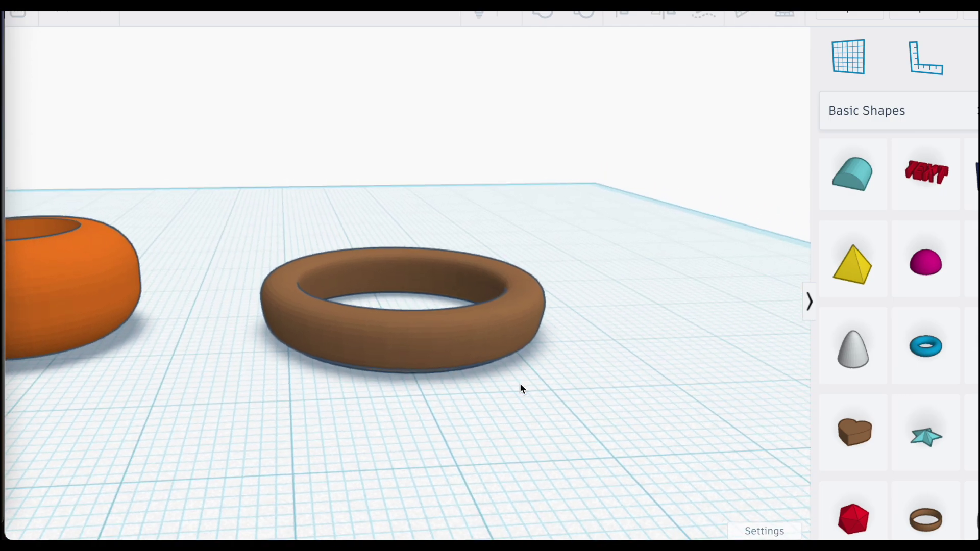
pyautogui.click(451, 329)
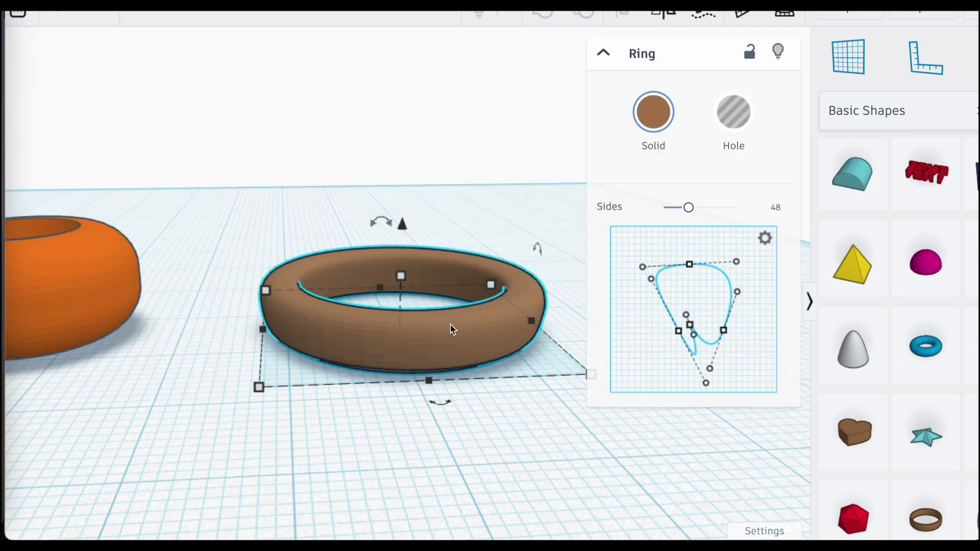
pyautogui.scroll(-3, 452, 329)
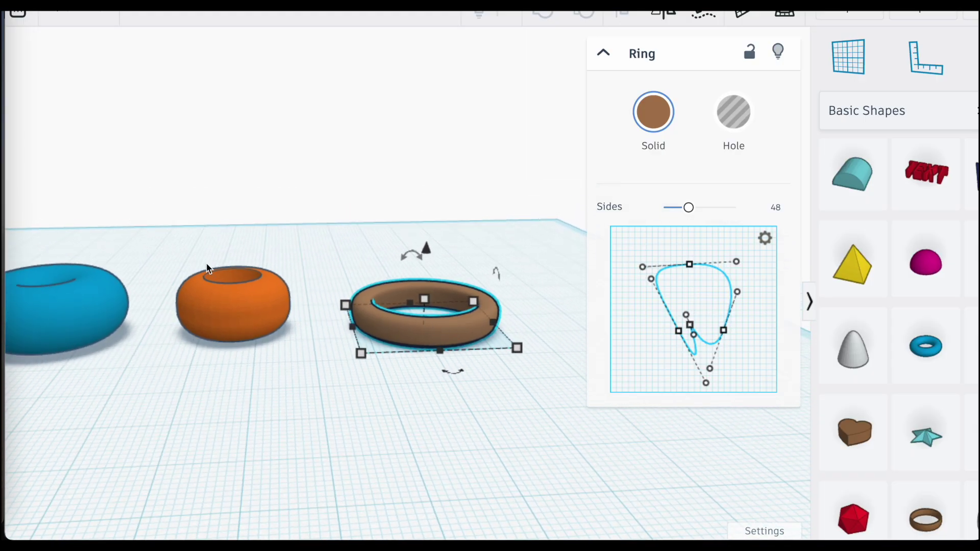
# - View the blue torus and the orange tube up close, and return to the home view of all three shapes
pyautogui.click(67, 295)
pyautogui.click(29, 220)
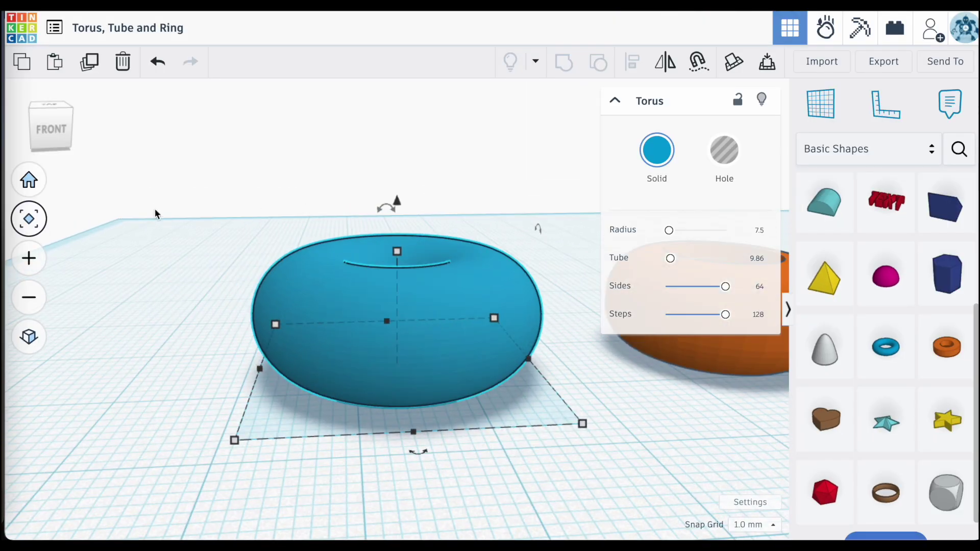
pyautogui.click(732, 370)
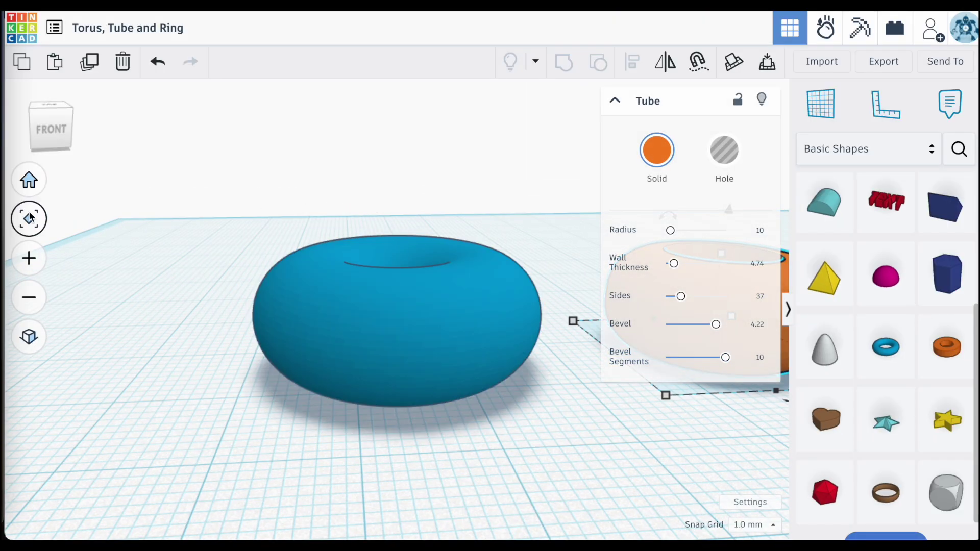
pyautogui.click(29, 219)
pyautogui.click(29, 182)
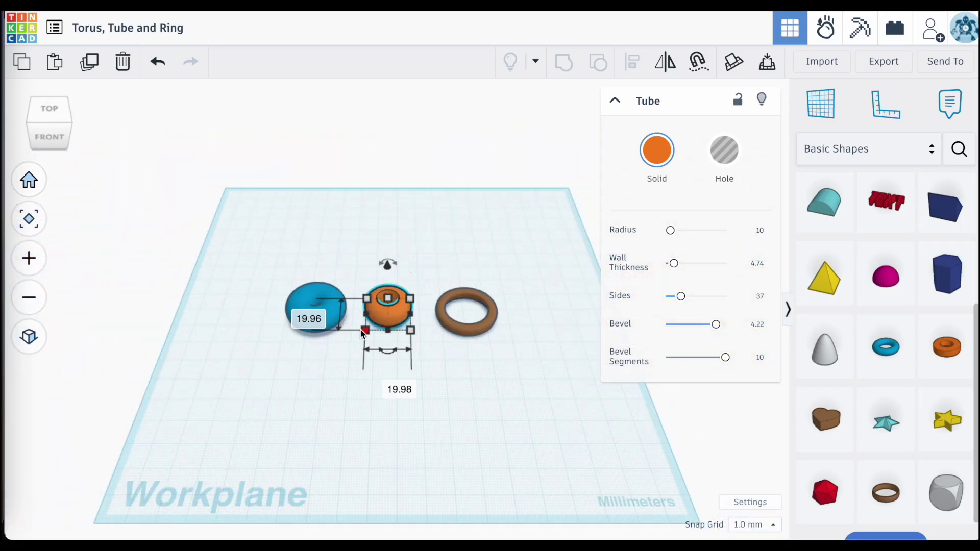
pyautogui.click(336, 368)
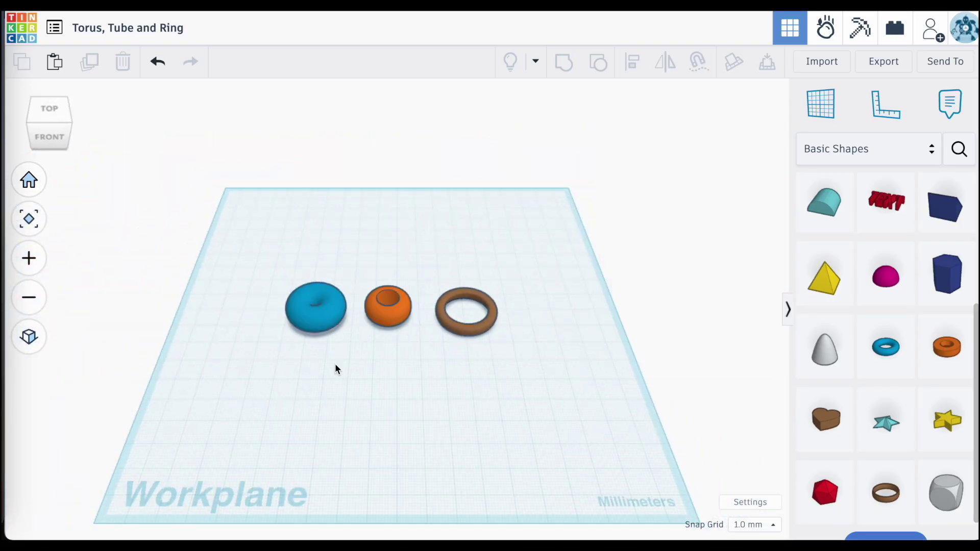
# - Compare the available parameters of the ring, the tube and the torus one shape at a time
pyautogui.click(470, 335)
pyautogui.click(388, 309)
pyautogui.click(321, 317)
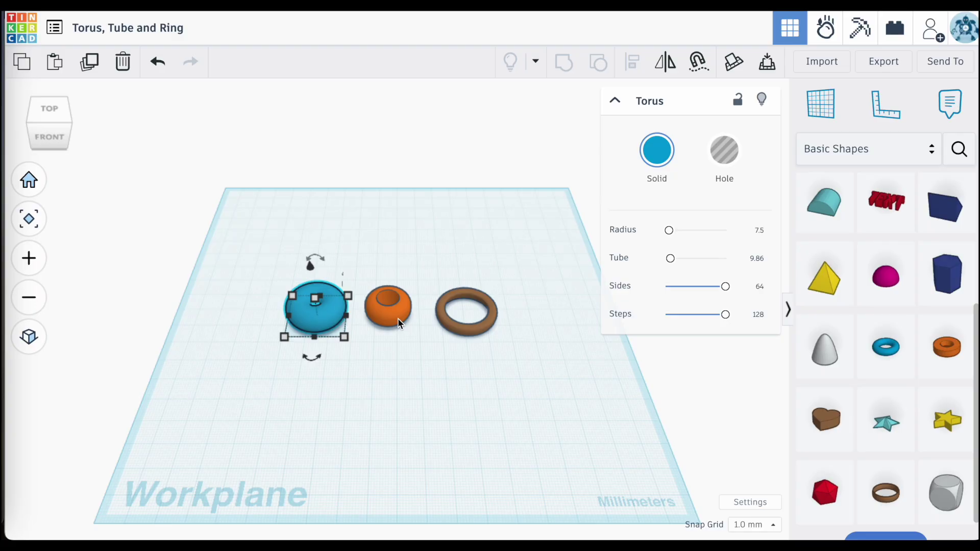
# - Check the brown ring's length and width dimensions and select all three shapes together
pyautogui.click(476, 331)
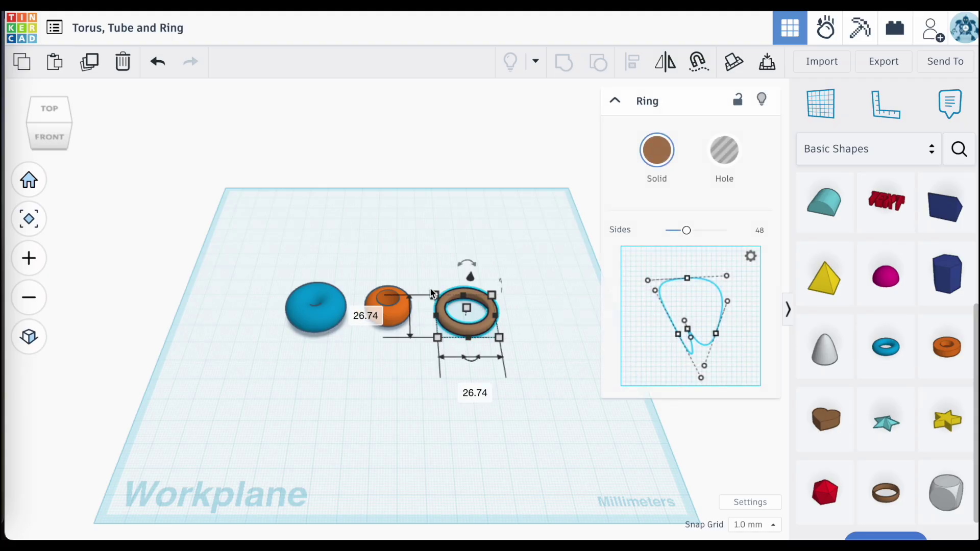
pyautogui.click(366, 314)
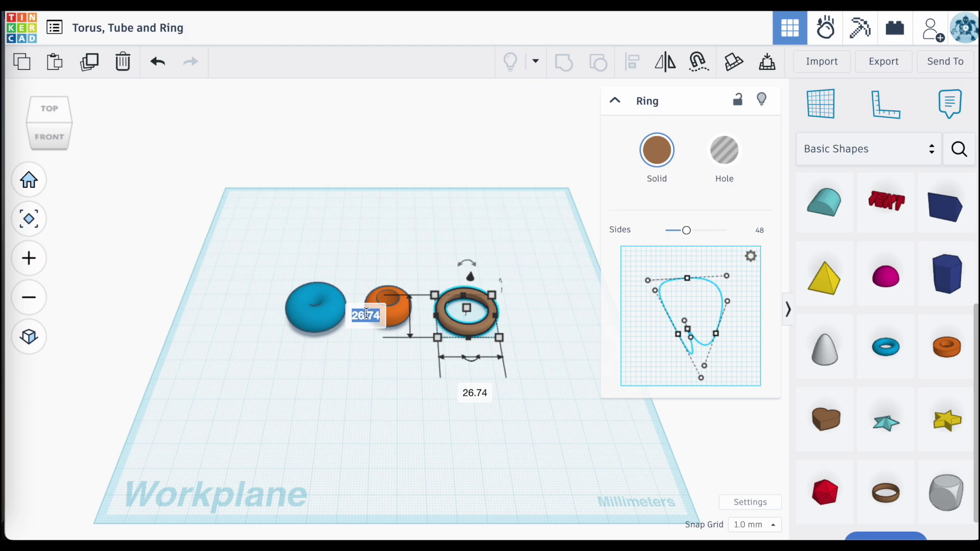
pyautogui.click(469, 309)
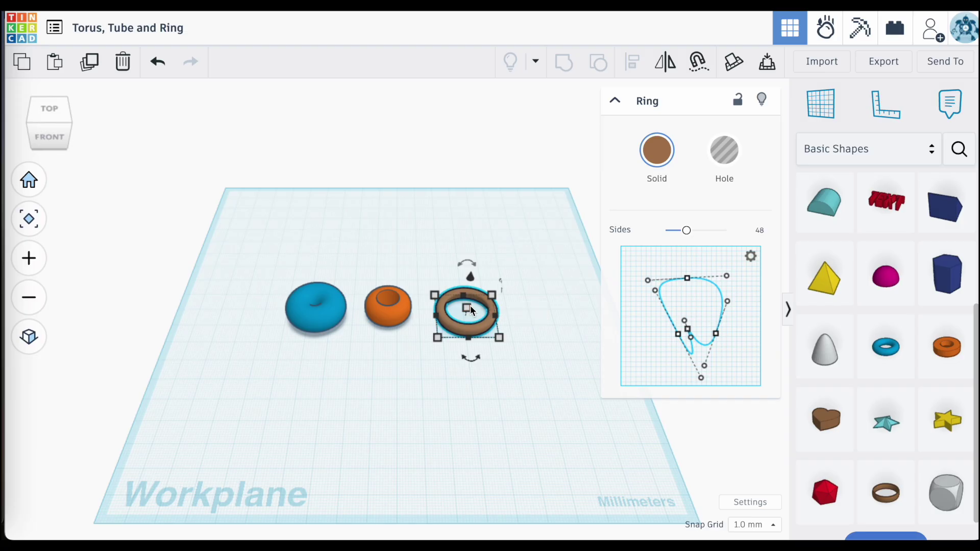
pyautogui.moveTo(479, 253); pyautogui.dragTo(294, 347)
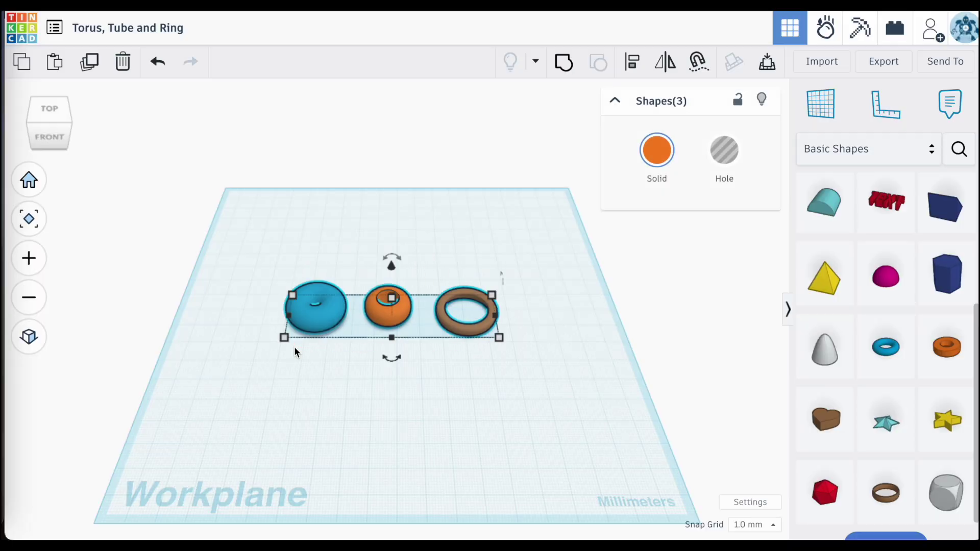